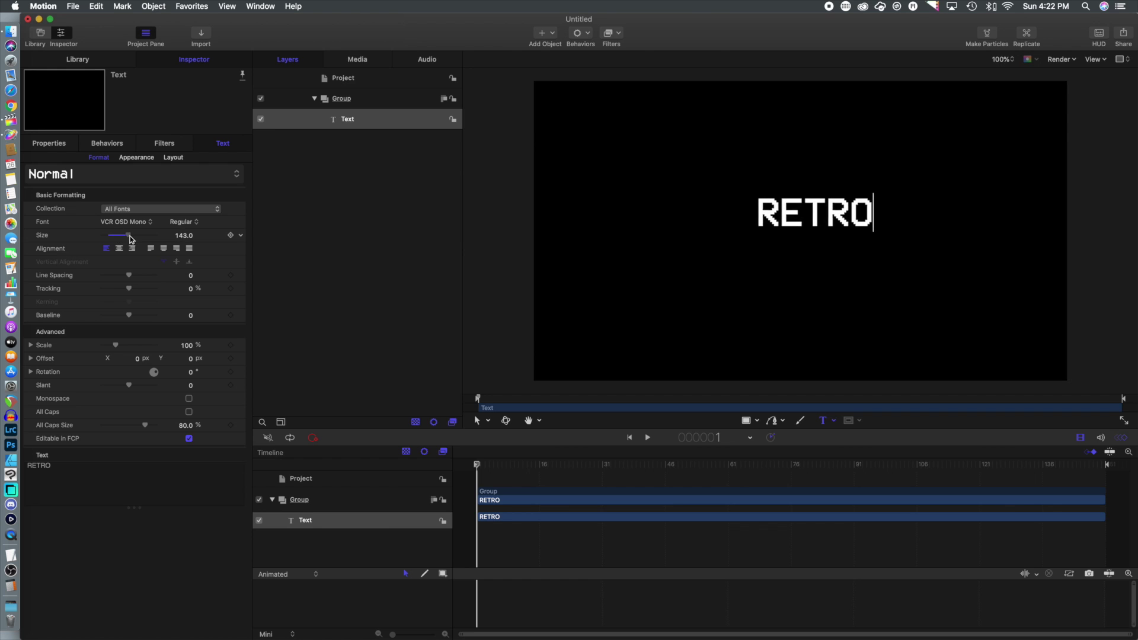
# Centre the RETRO title in the canvas and style it as a green outline with the face turned off.
pyautogui.press('Escape')
pyautogui.moveTo(830, 211); pyautogui.dragTo(801, 210)
pyautogui.click(137, 157)
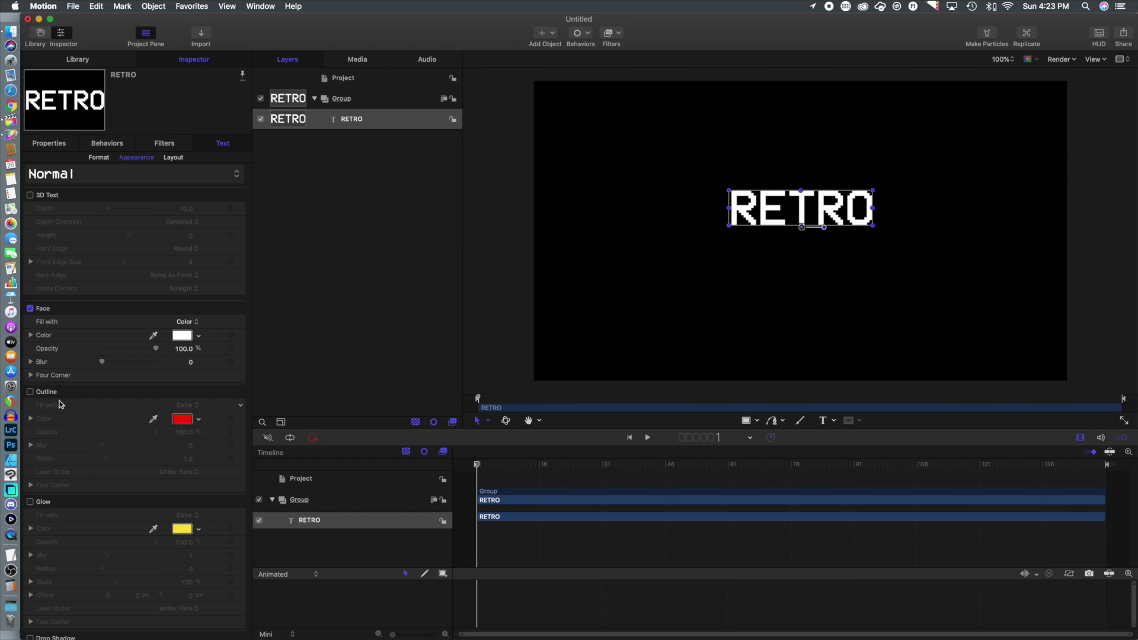
pyautogui.click(30, 393)
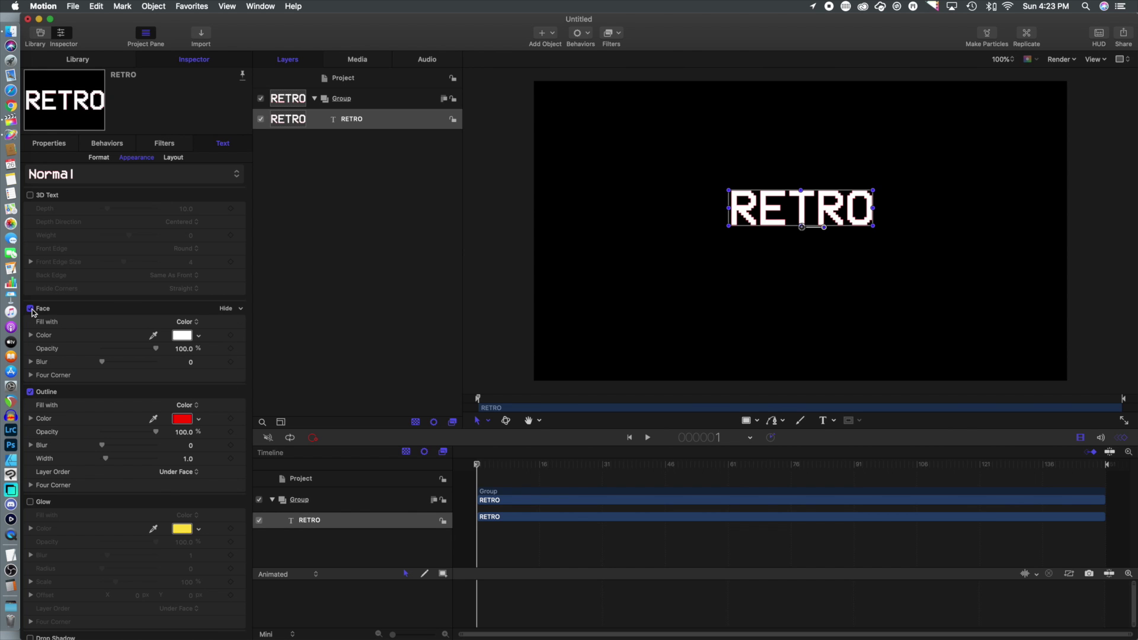
pyautogui.click(30, 309)
pyautogui.click(199, 419)
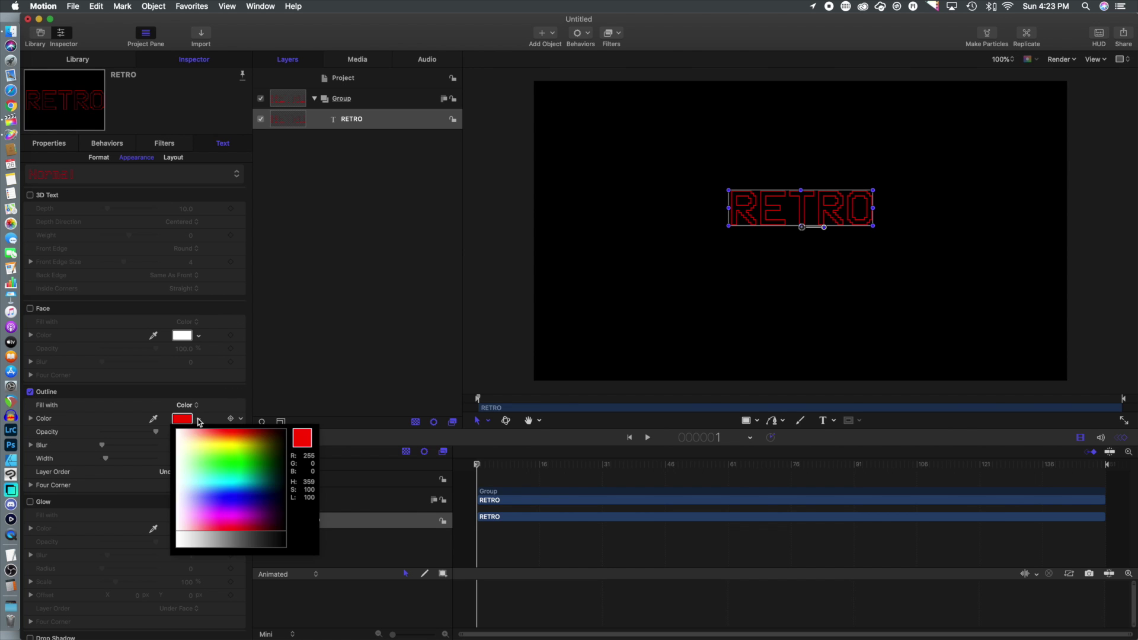
pyautogui.click(221, 463)
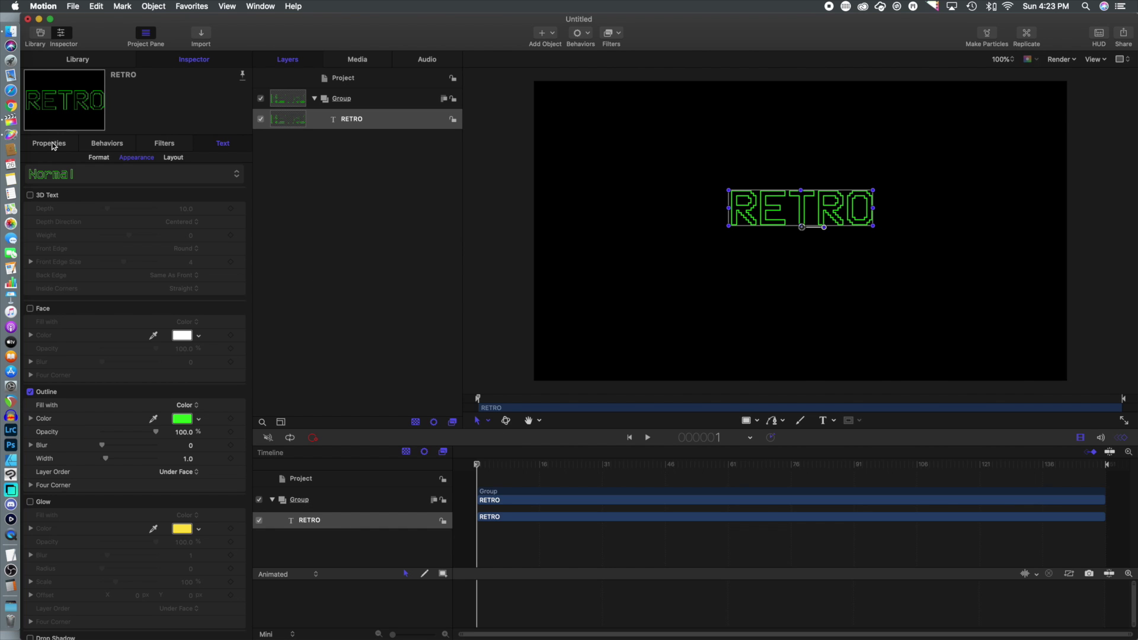
# Duplicate the RETRO text layer and rename the copy Gaming.
pyautogui.click(53, 144)
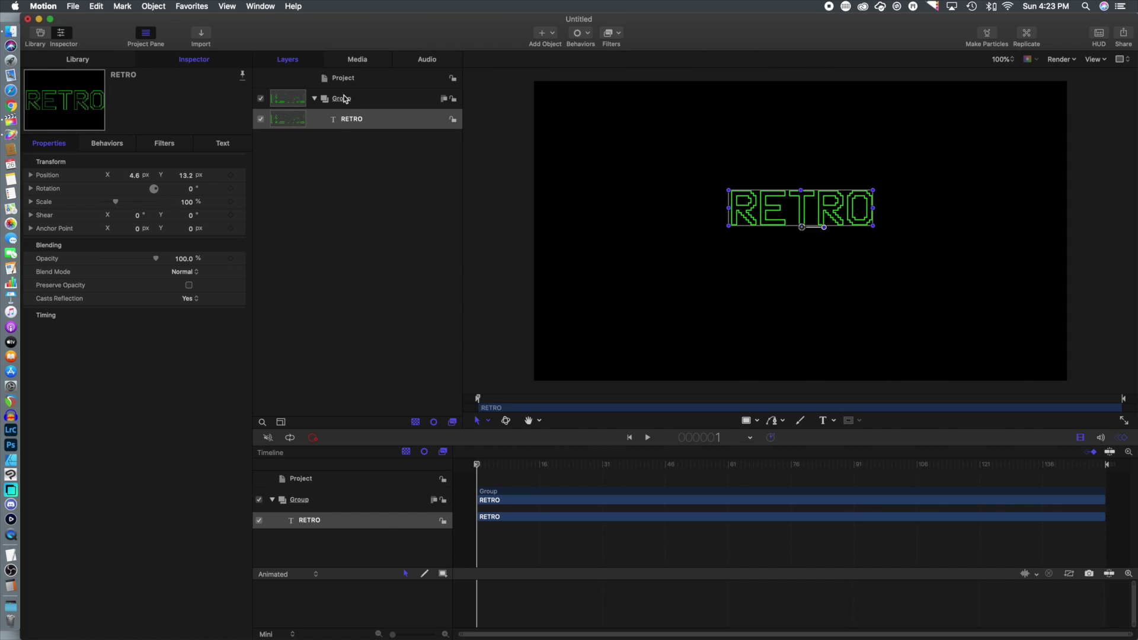
pyautogui.click(357, 121)
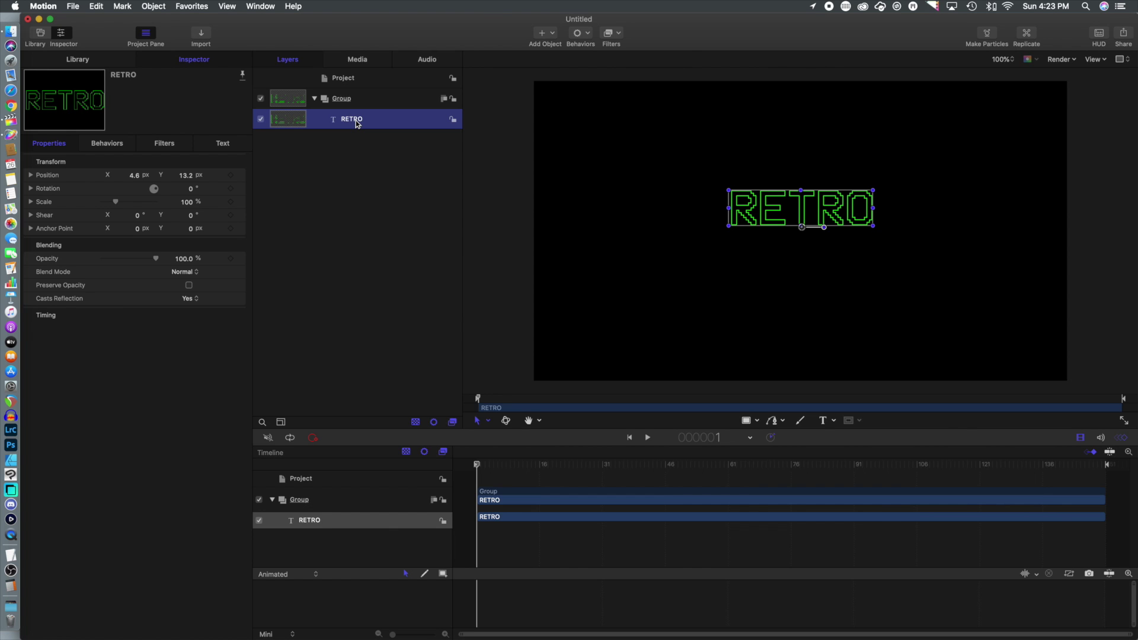
pyautogui.rightClick(357, 124)
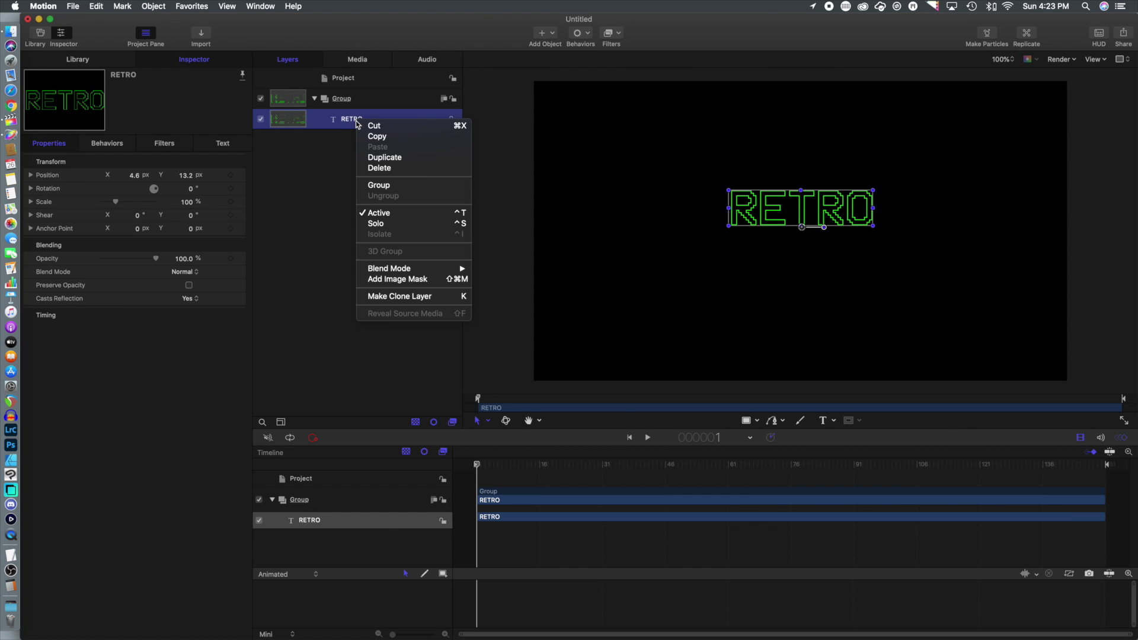
pyautogui.click(386, 158)
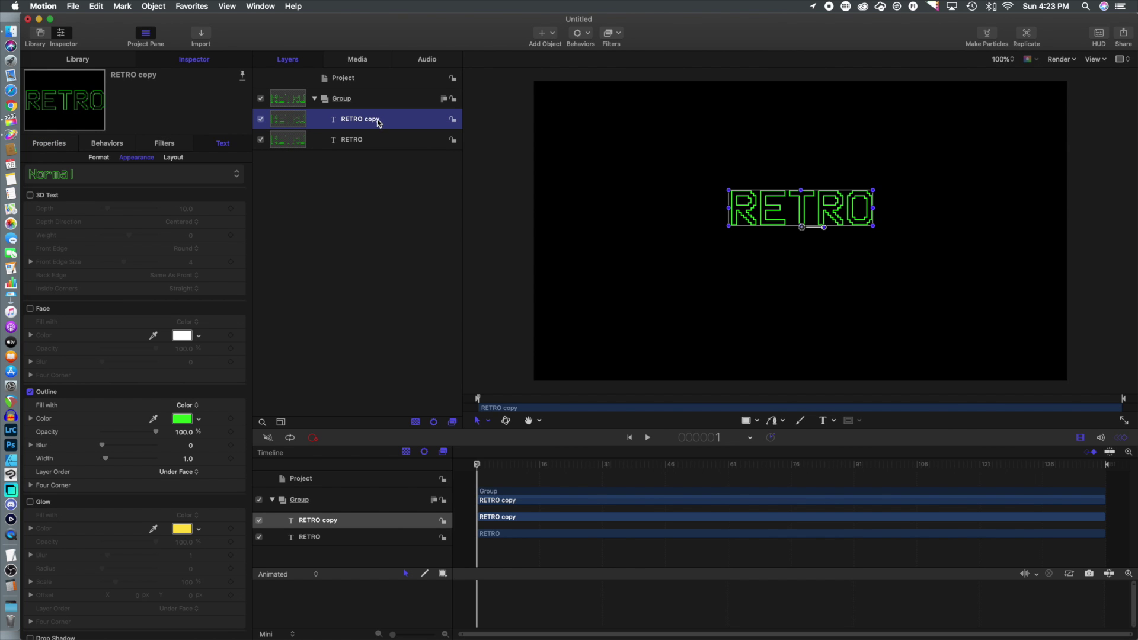
pyautogui.doubleClick(378, 120)
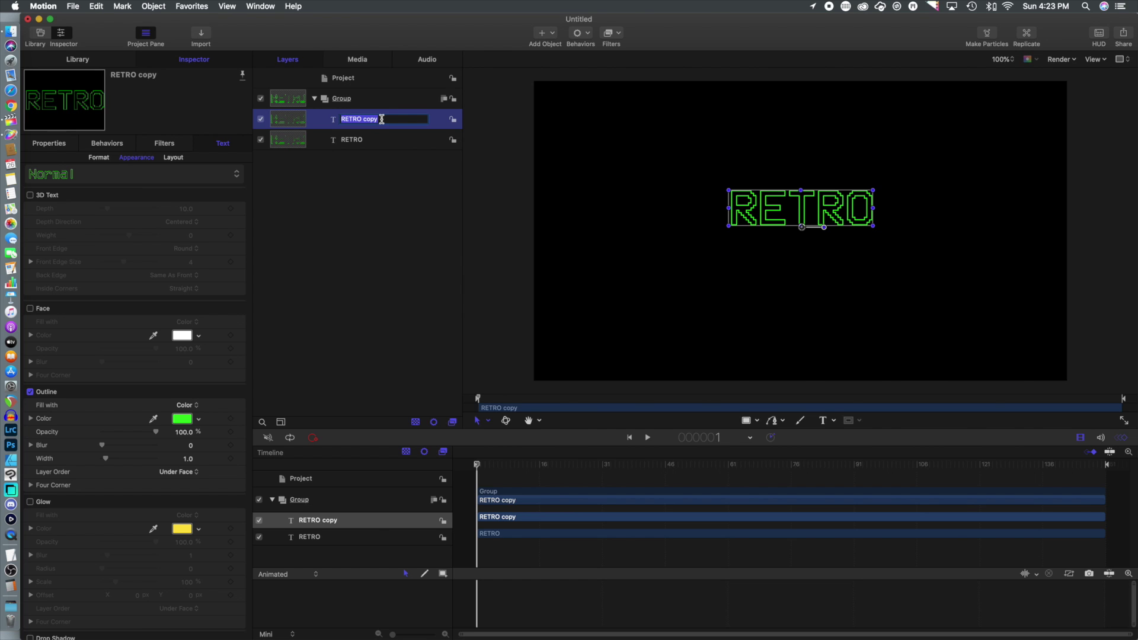
pyautogui.write('Gaming')
pyautogui.press('Return')
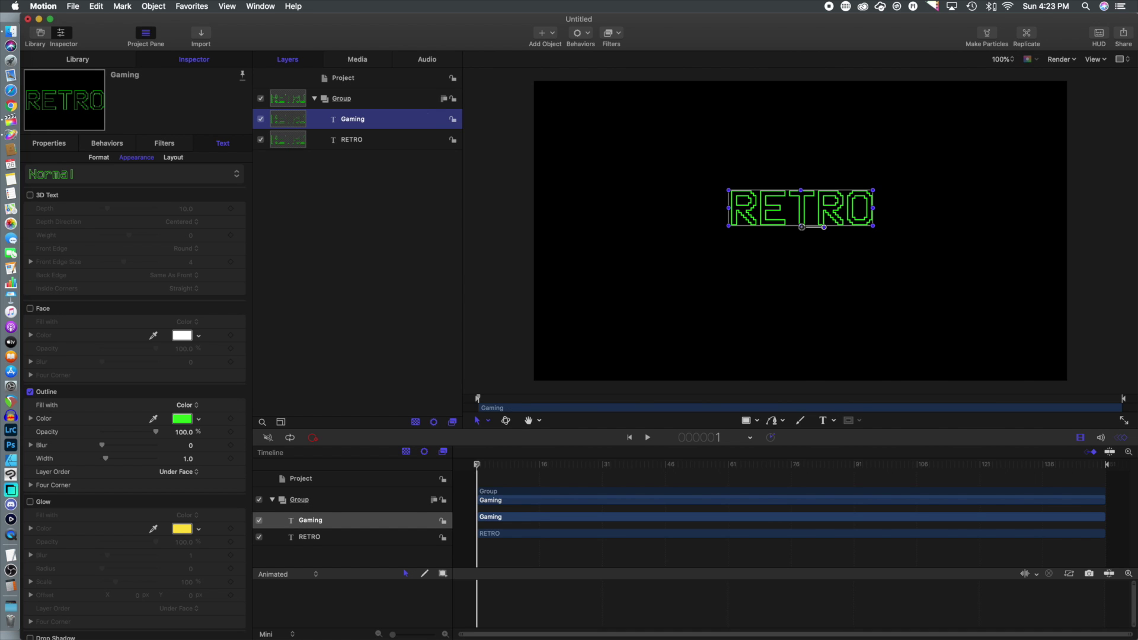
# Change the text content of the Gaming layer to GAMING.
pyautogui.click(98, 157)
pyautogui.doubleClick(58, 471)
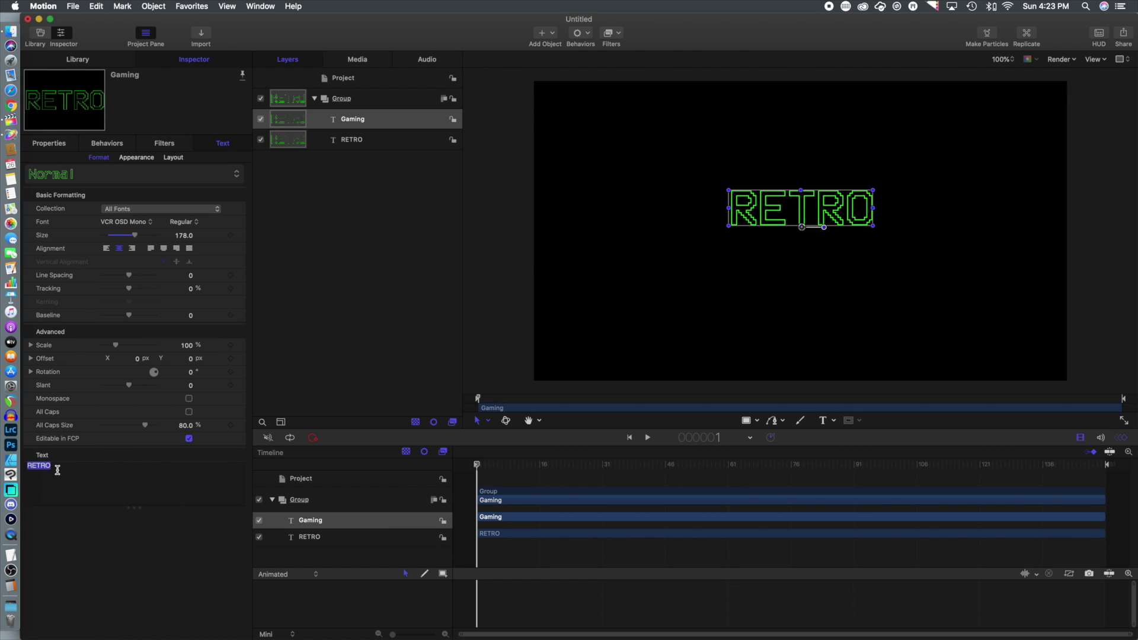
pyautogui.write('GAMING')
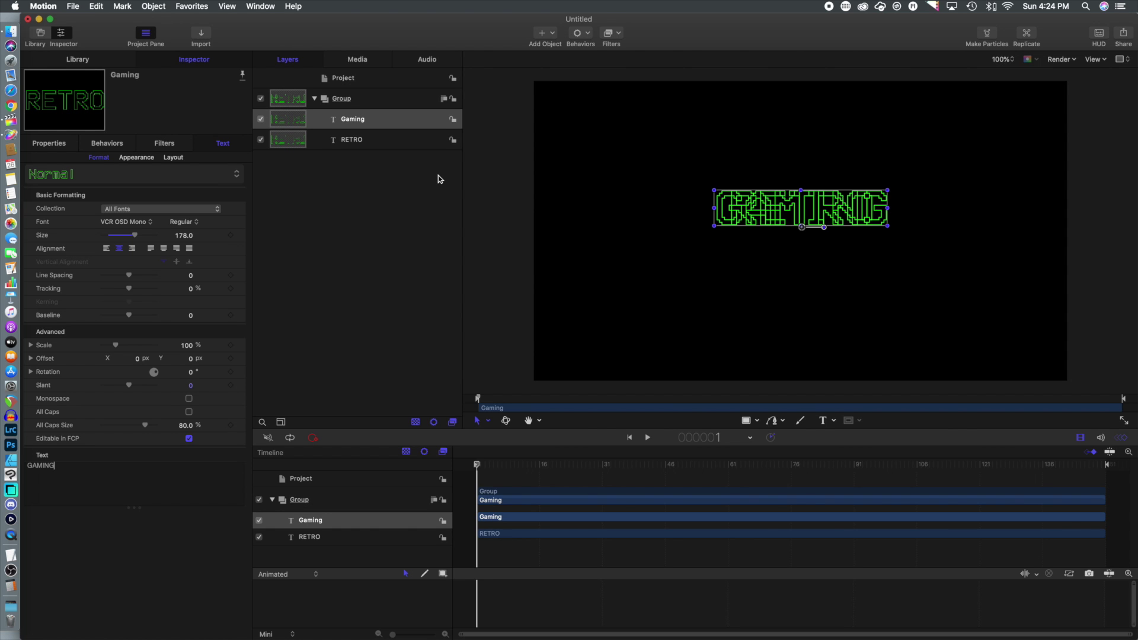
# Place the GAMING text directly below RETRO and set its font size to 146 so both words are equally wide.
pyautogui.moveTo(794, 214); pyautogui.dragTo(794, 253)
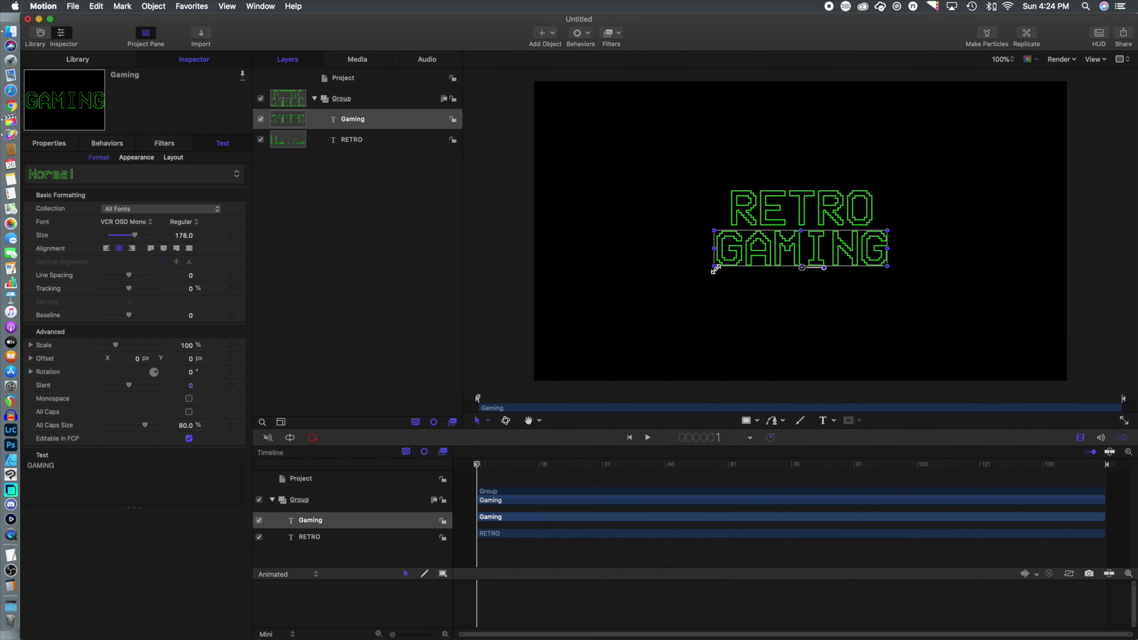
pyautogui.moveTo(134, 235); pyautogui.dragTo(128, 236)
pyautogui.click(801, 261)
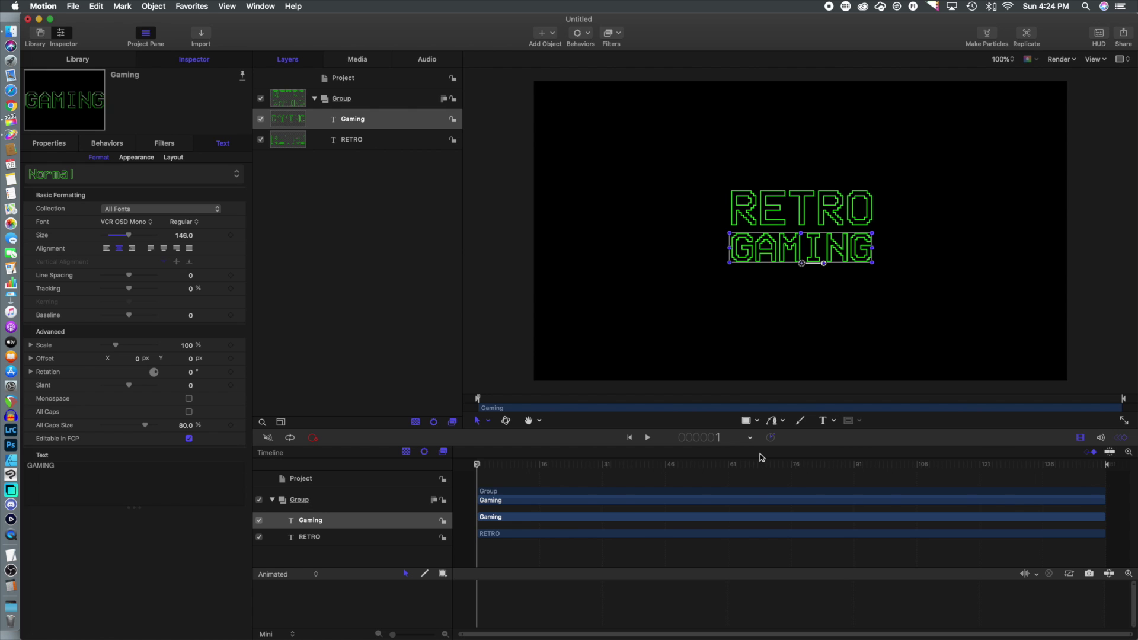
# Keyframe the GAMING text's Z position from -5000 px at frame 1 to 0 px at frame 68.
pyautogui.click(53, 144)
pyautogui.click(31, 175)
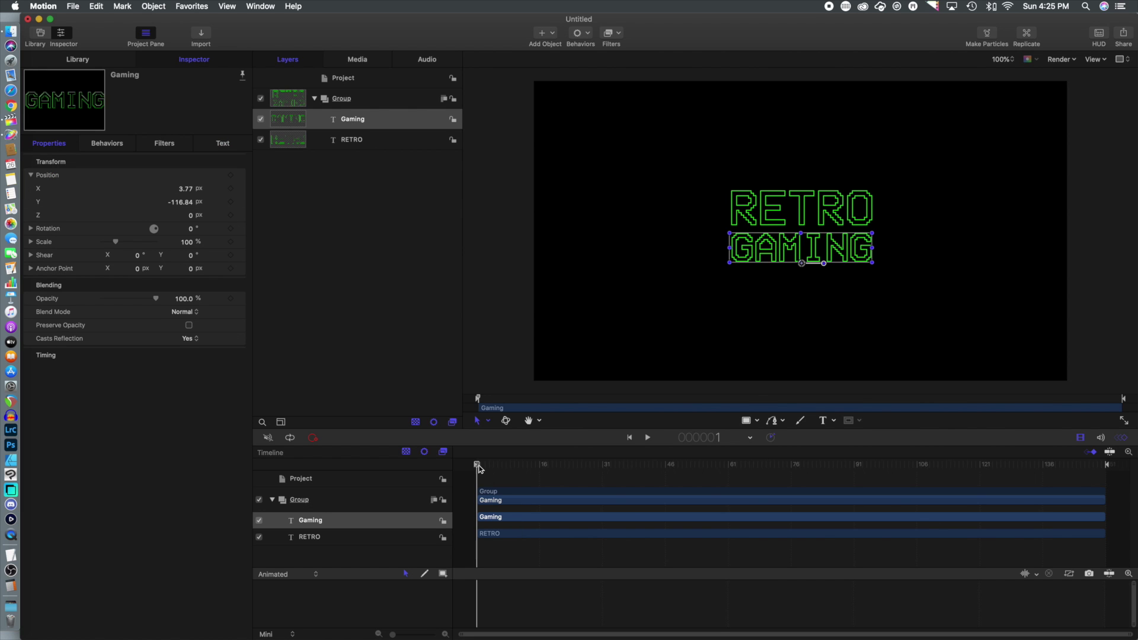
pyautogui.click(231, 214)
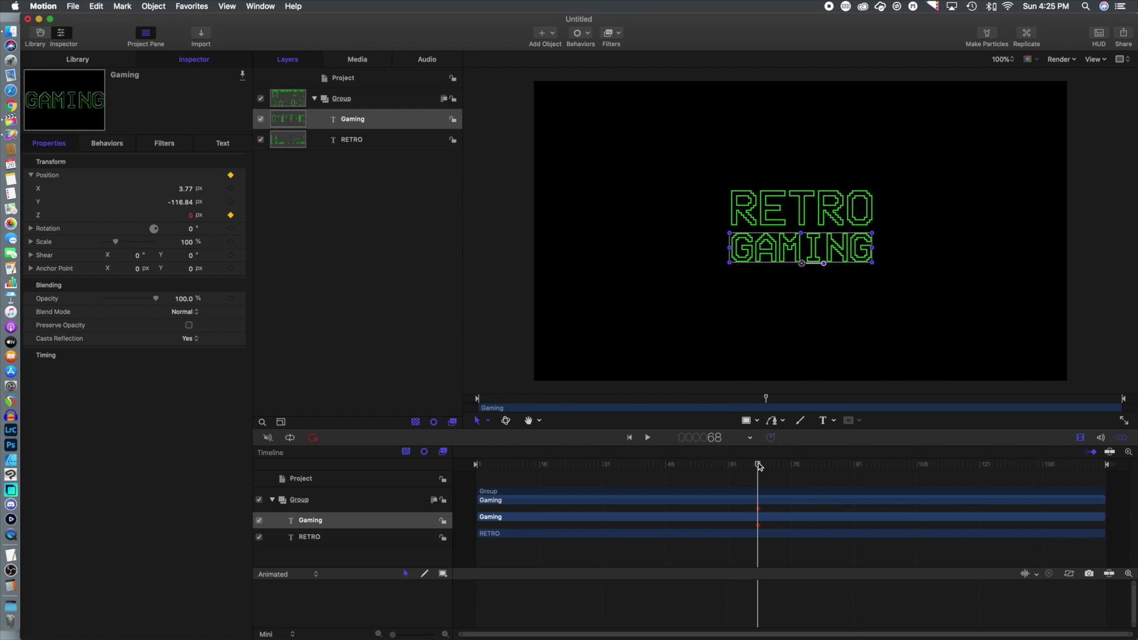
pyautogui.moveTo(758, 466); pyautogui.dragTo(463, 469)
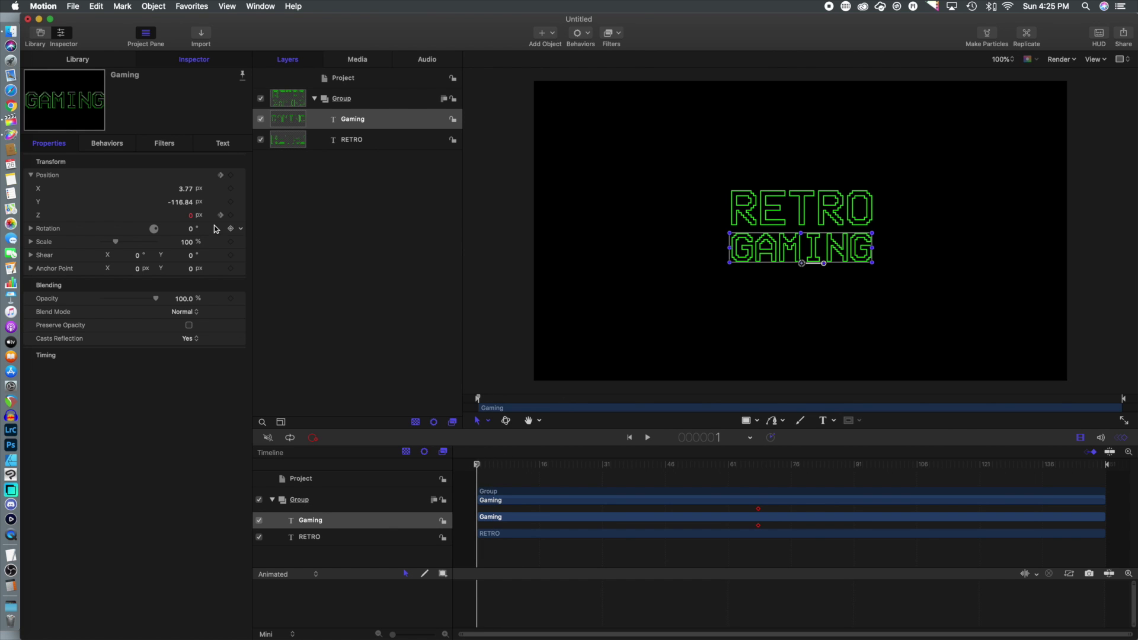
pyautogui.click(181, 217)
pyautogui.write('-5000')
pyautogui.press('Return')
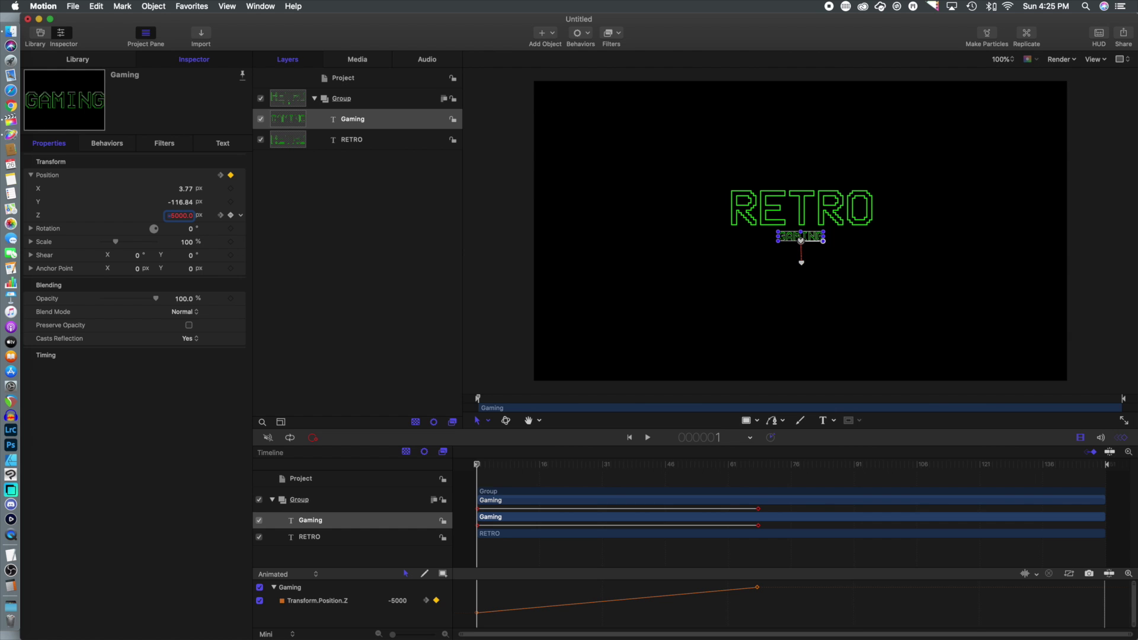
# Play back and scrub through the GAMING text's Z movement.
pyautogui.press('space')
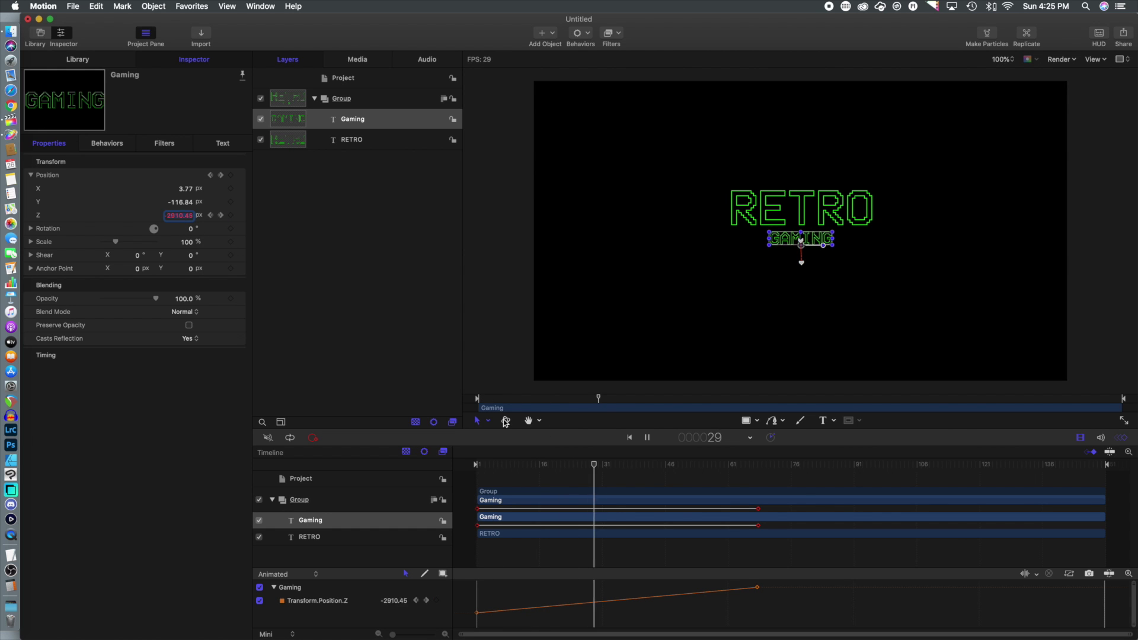
pyautogui.press('space')
pyautogui.moveTo(876, 465); pyautogui.dragTo(582, 466)
# Keyframe the RETRO text's Z position from 2319 px at frame 1 to 0 px at frame 68, and preview the animation.
pyautogui.moveTo(748, 466); pyautogui.dragTo(759, 468)
pyautogui.moveTo(212, 358)
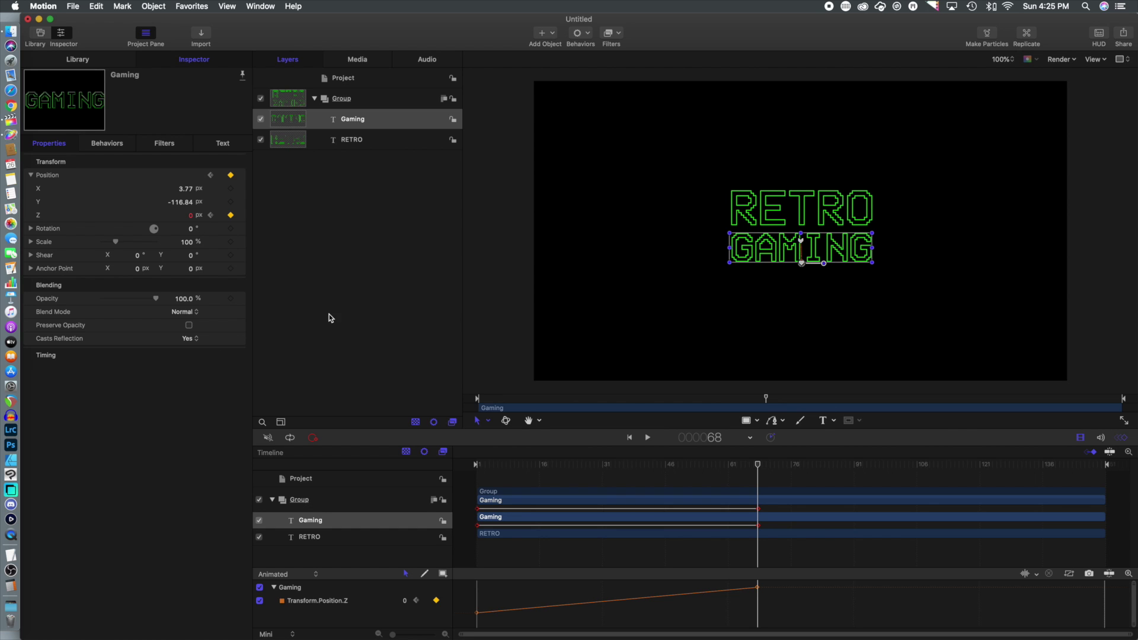
pyautogui.click(348, 143)
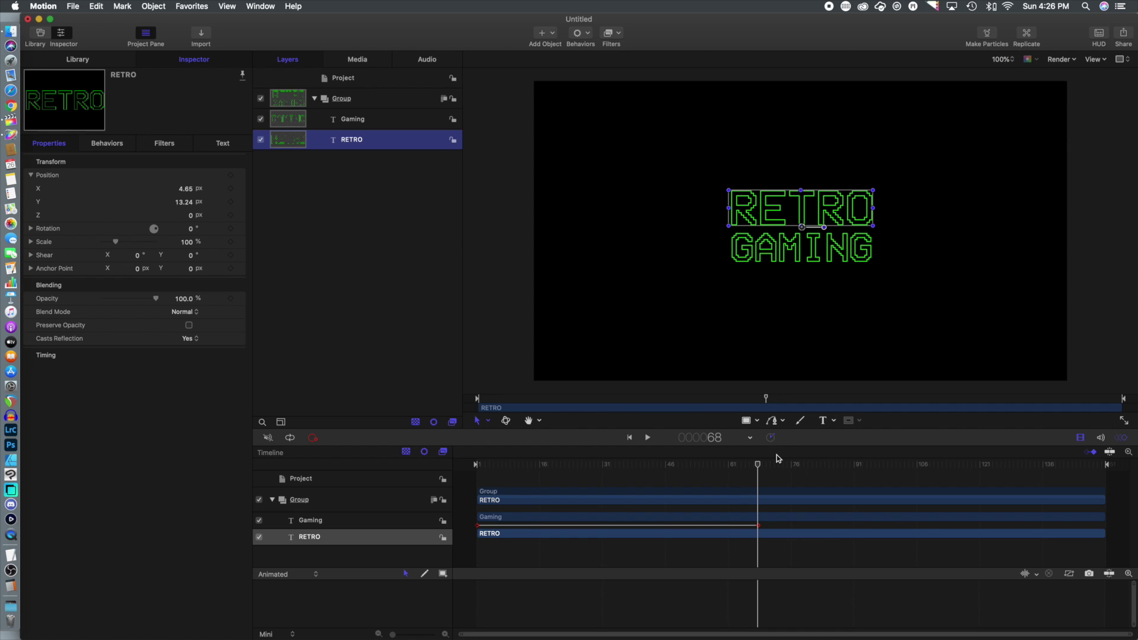
pyautogui.click(231, 216)
pyautogui.moveTo(757, 465); pyautogui.dragTo(736, 465)
pyautogui.click(477, 399)
pyautogui.write('231')
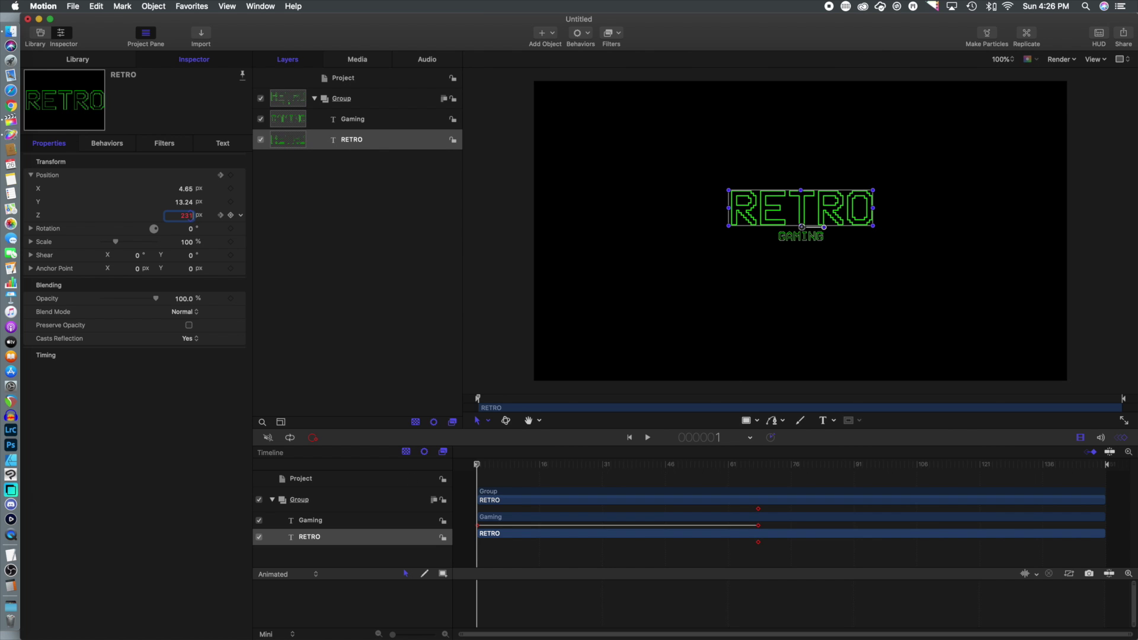
pyautogui.write('9')
pyautogui.press('Return')
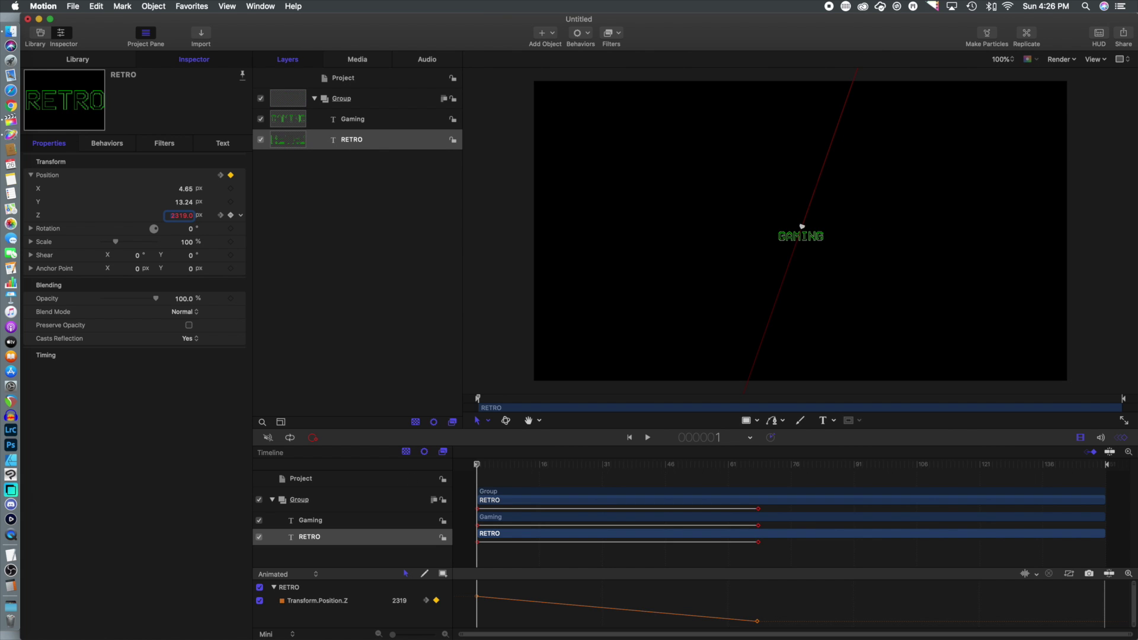
pyautogui.press('space')
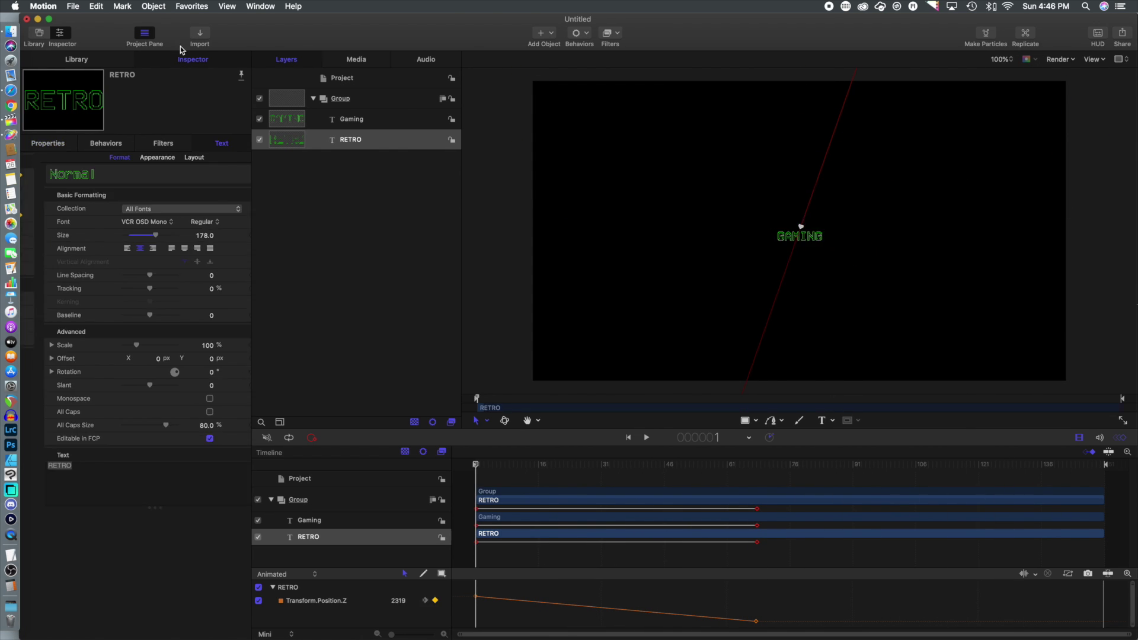
# Find the Echo filter in the library and apply it to the RETRO text layer.
pyautogui.click(91, 60)
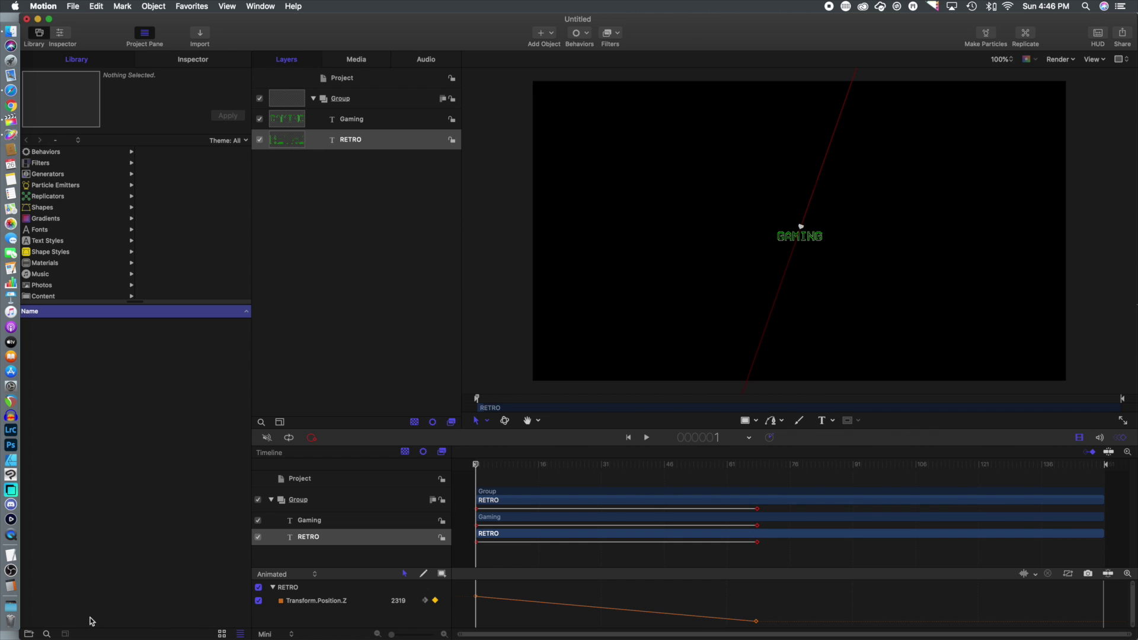
pyautogui.click(52, 163)
pyautogui.click(53, 174)
pyautogui.scroll(-4, 65, 466)
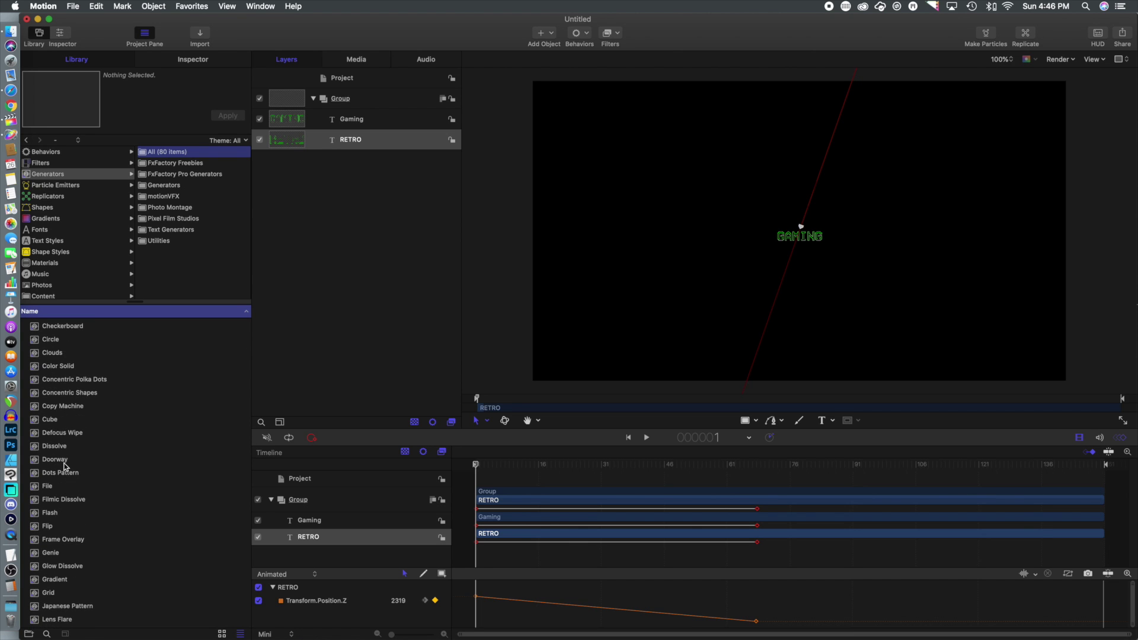
pyautogui.scroll(4, 65, 467)
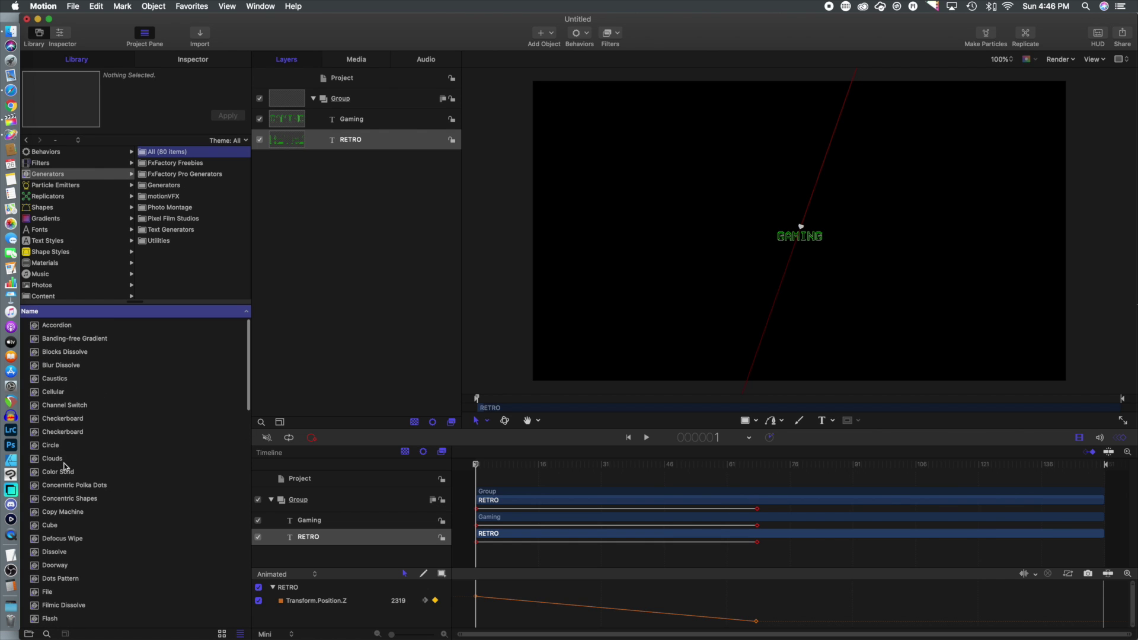
pyautogui.click(46, 151)
pyautogui.scroll(-15, 73, 379)
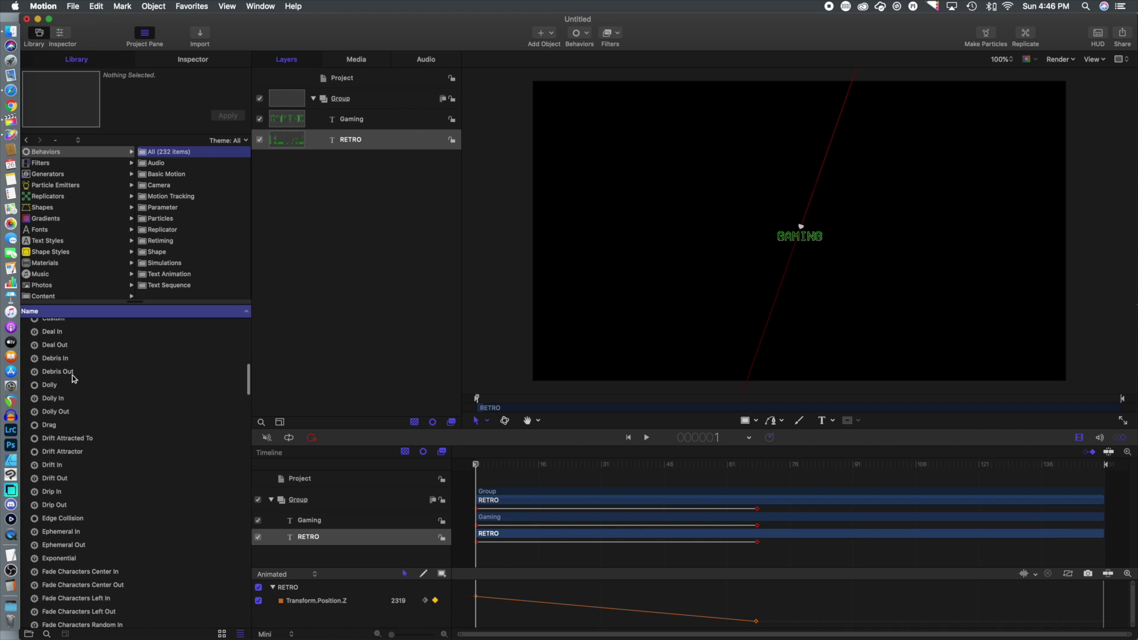
pyautogui.scroll(10, 115, 384)
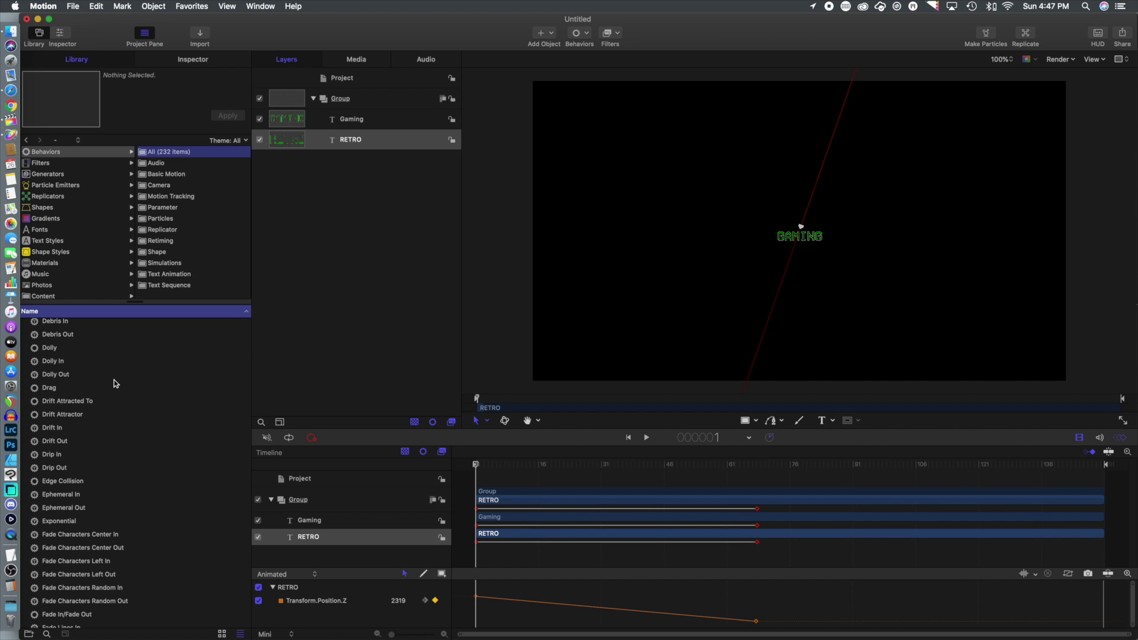
pyautogui.click(37, 163)
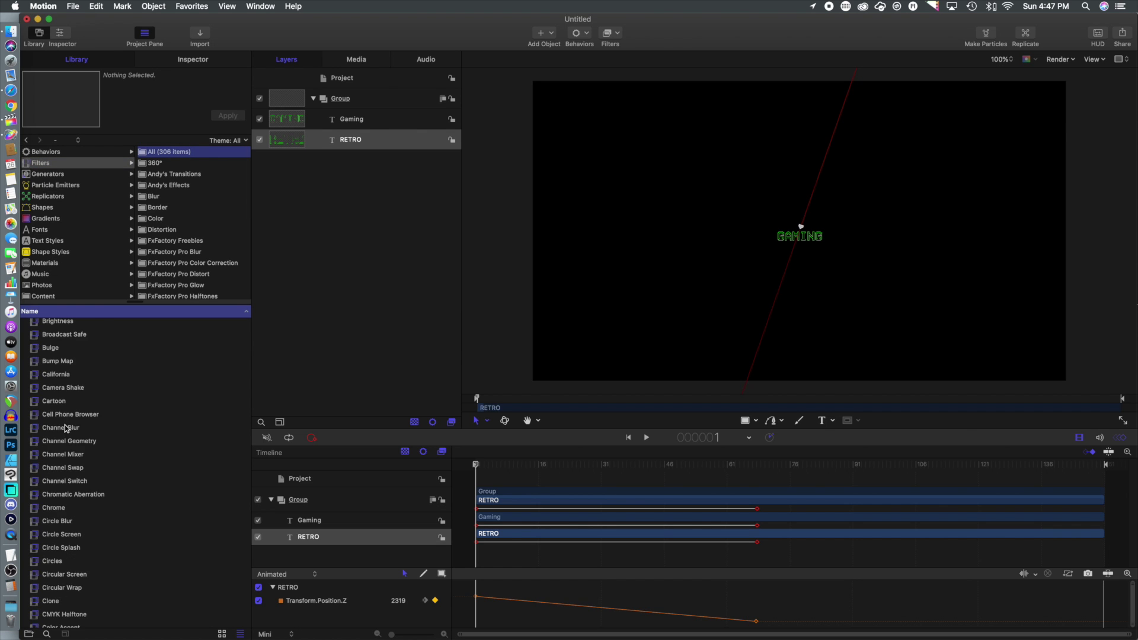
pyautogui.scroll(-15, 65, 428)
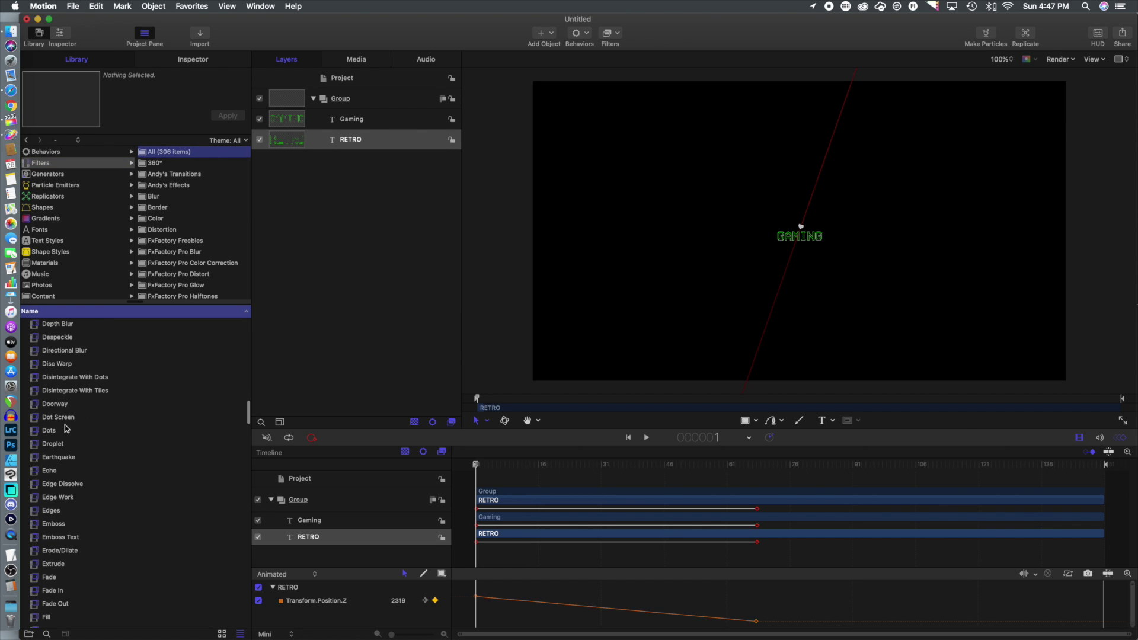
pyautogui.click(46, 473)
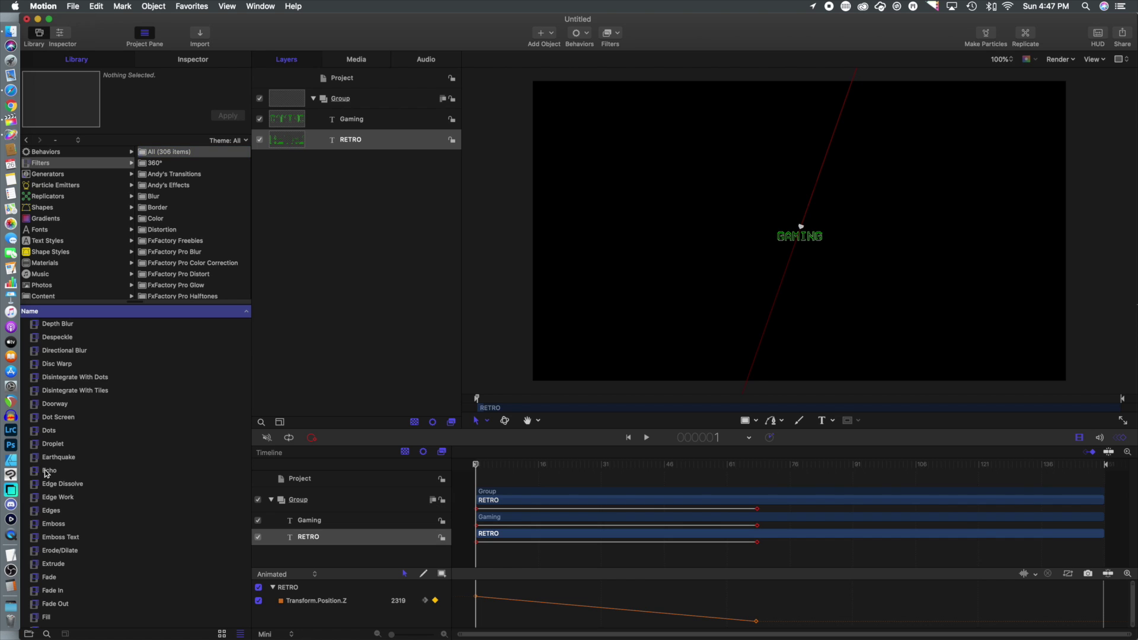
pyautogui.moveTo(46, 472); pyautogui.dragTo(353, 143)
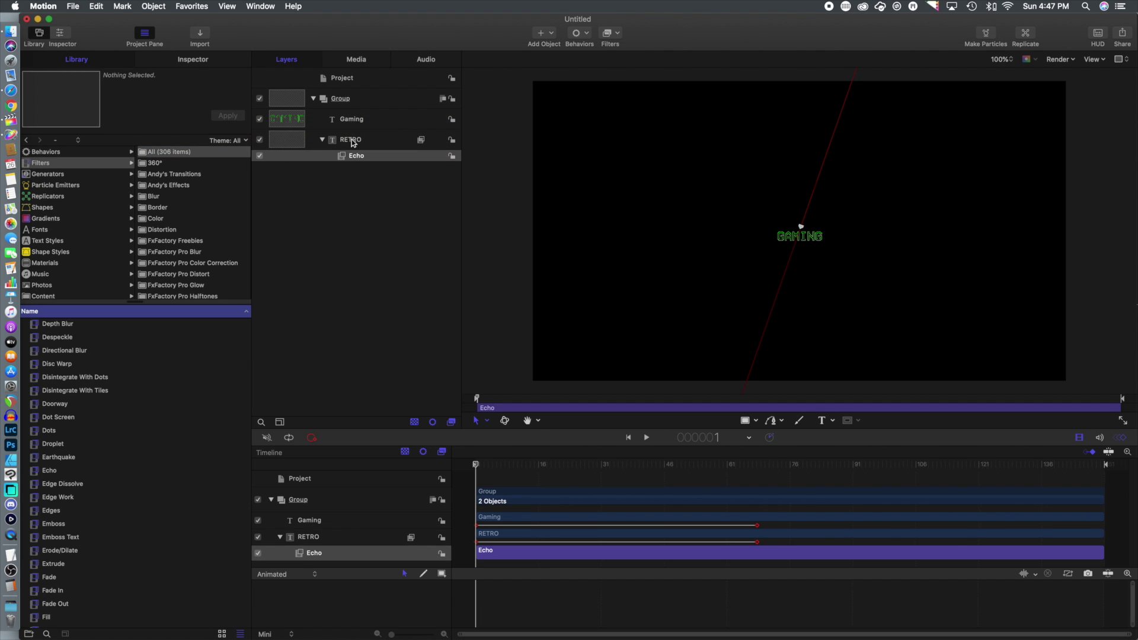
# Set RETRO's Echo filter to Number 6, Decay 1 and Amount 1, and play back the result.
pyautogui.click(193, 60)
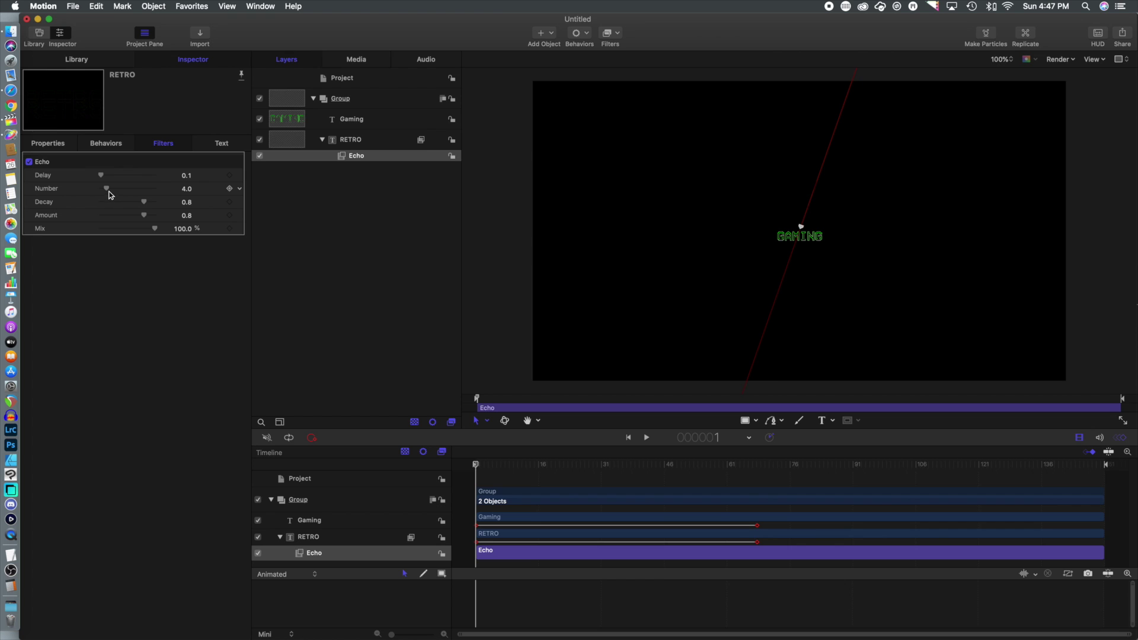
pyautogui.moveTo(107, 191); pyautogui.dragTo(111, 192)
pyautogui.click(187, 203)
pyautogui.write('1')
pyautogui.press('Return')
pyautogui.click(186, 217)
pyautogui.write('1')
pyautogui.press('Tab')
pyautogui.press('space')
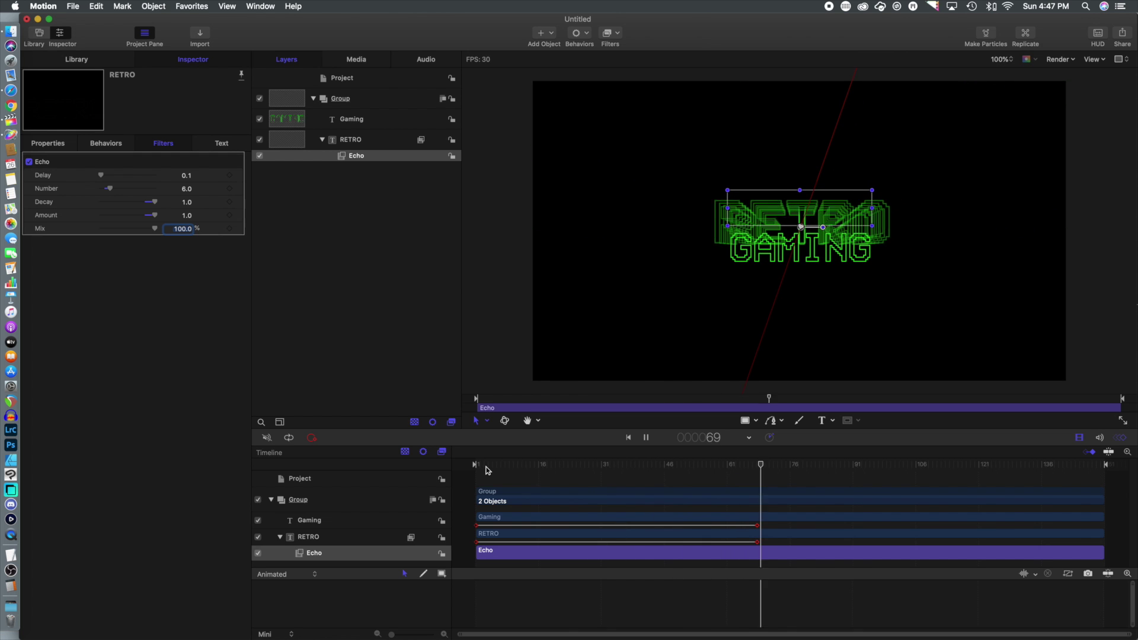
# Move the RETRO text up at frame 110 so it clears GAMING, and play back the animation from frame 1.
pyautogui.press('space')
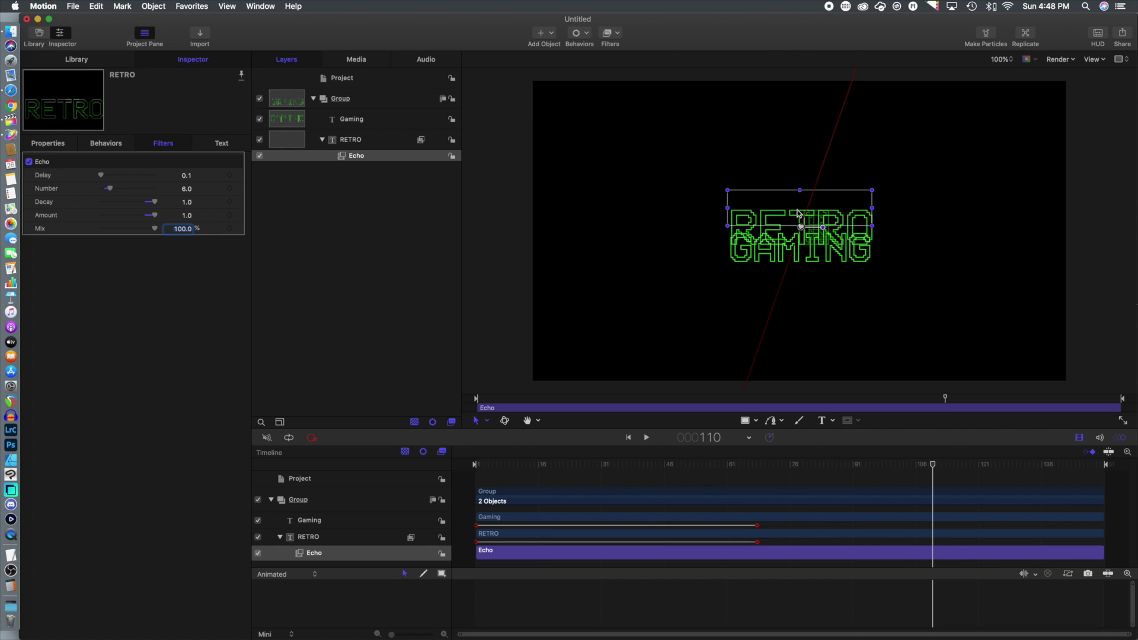
pyautogui.moveTo(796, 218); pyautogui.dragTo(796, 202)
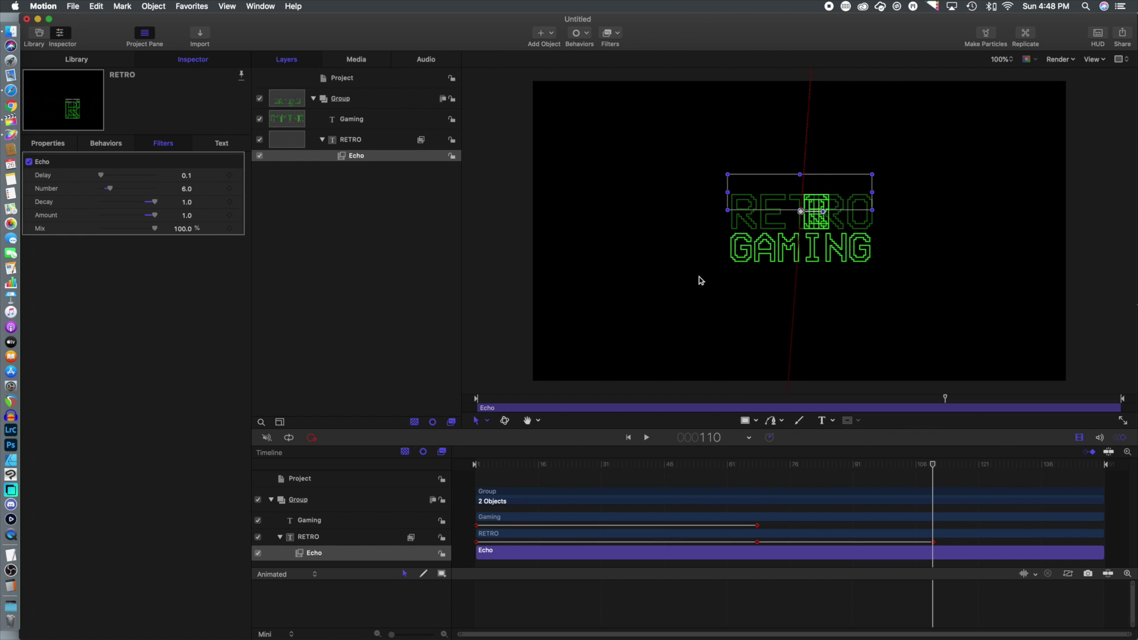
pyautogui.moveTo(933, 465); pyautogui.dragTo(320, 454)
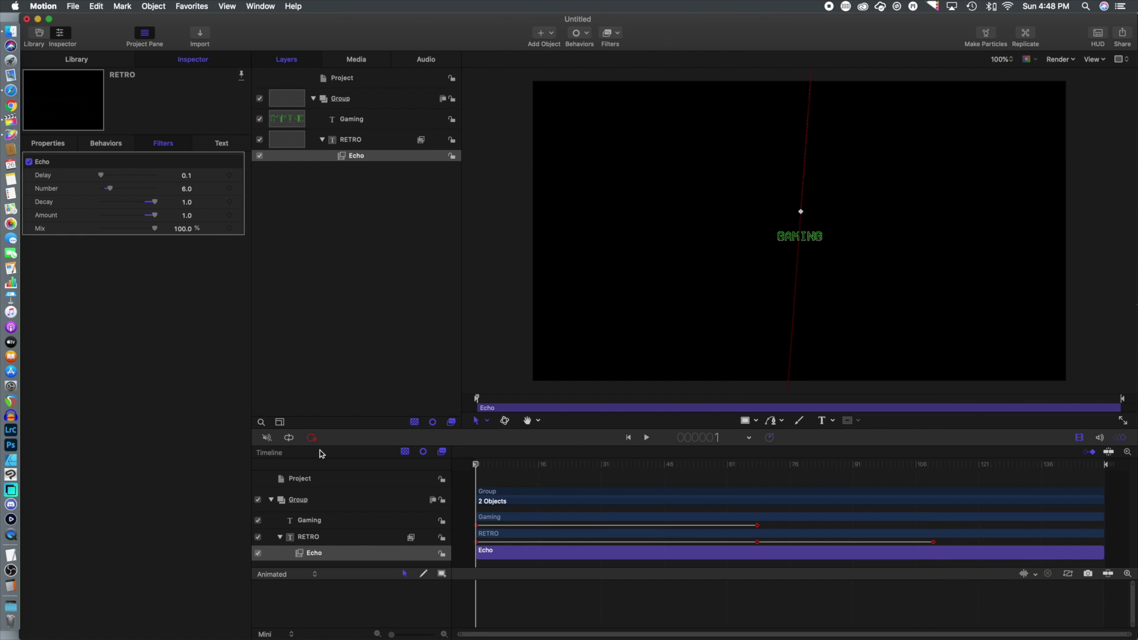
pyautogui.press('space')
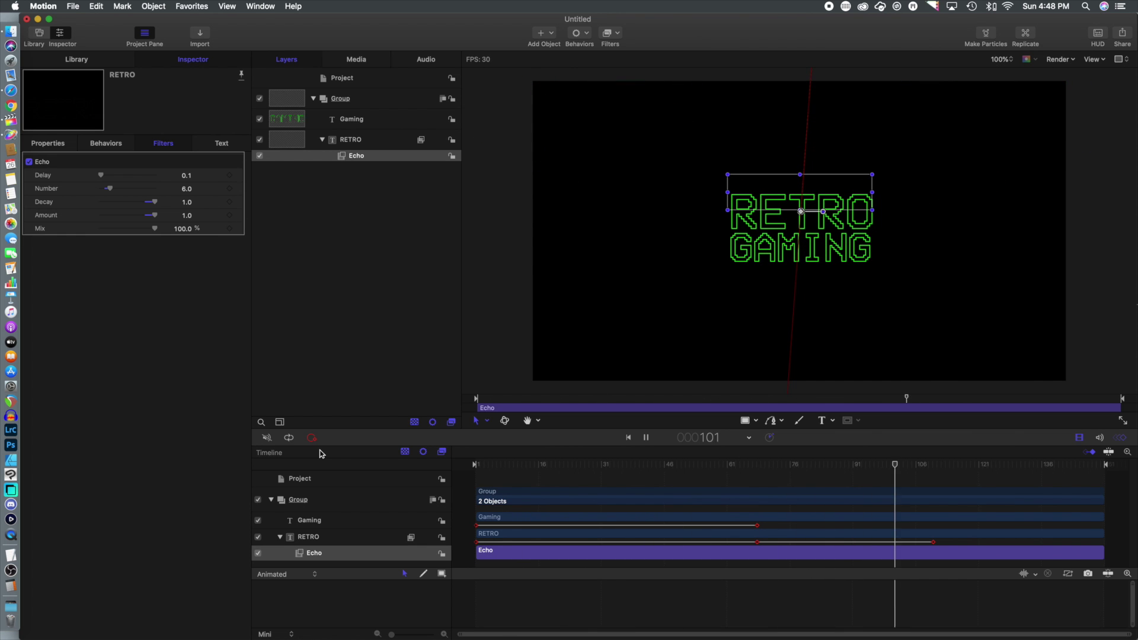
# Add a new group to the project and place the Grid generator from the library in it.
pyautogui.click(350, 80)
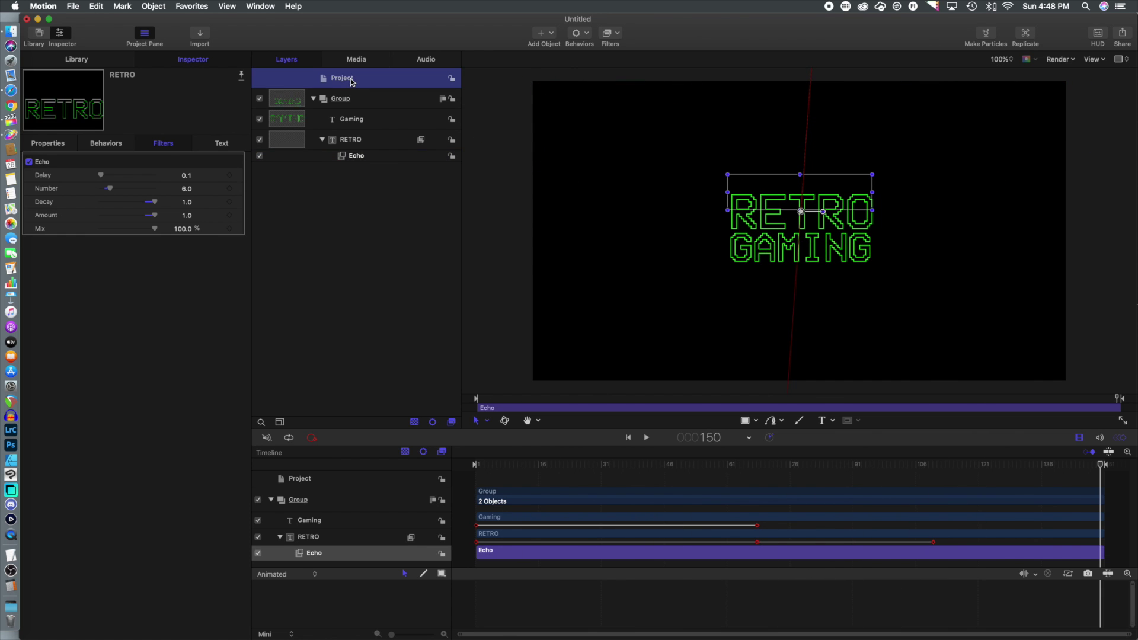
pyautogui.click(556, 34)
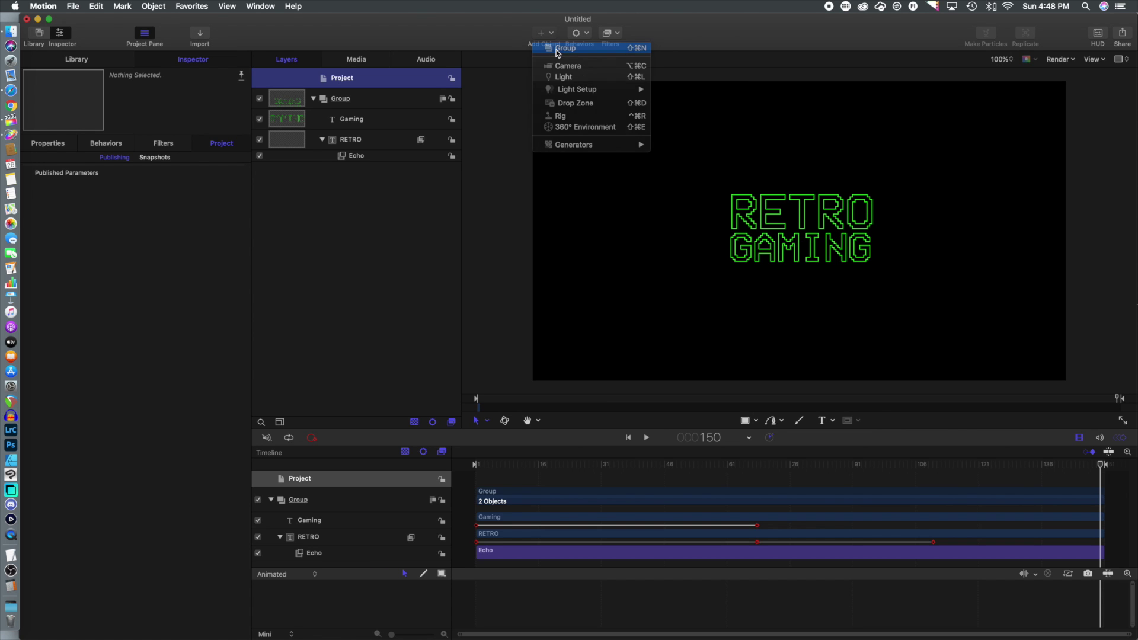
pyautogui.click(557, 52)
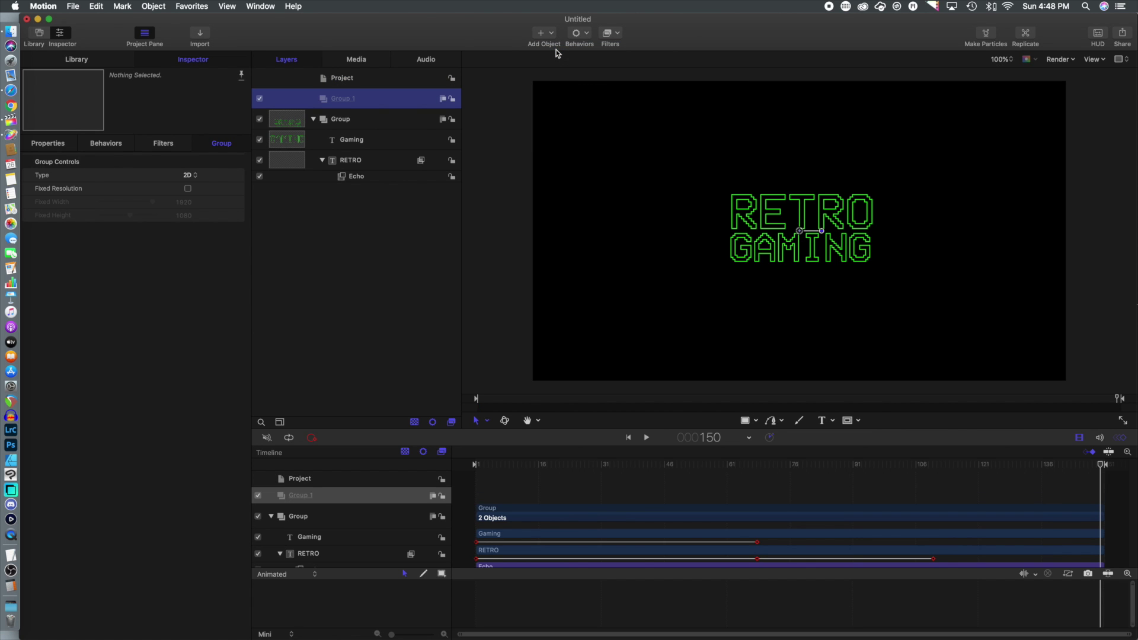
pyautogui.click(109, 65)
pyautogui.scroll(-4, 129, 408)
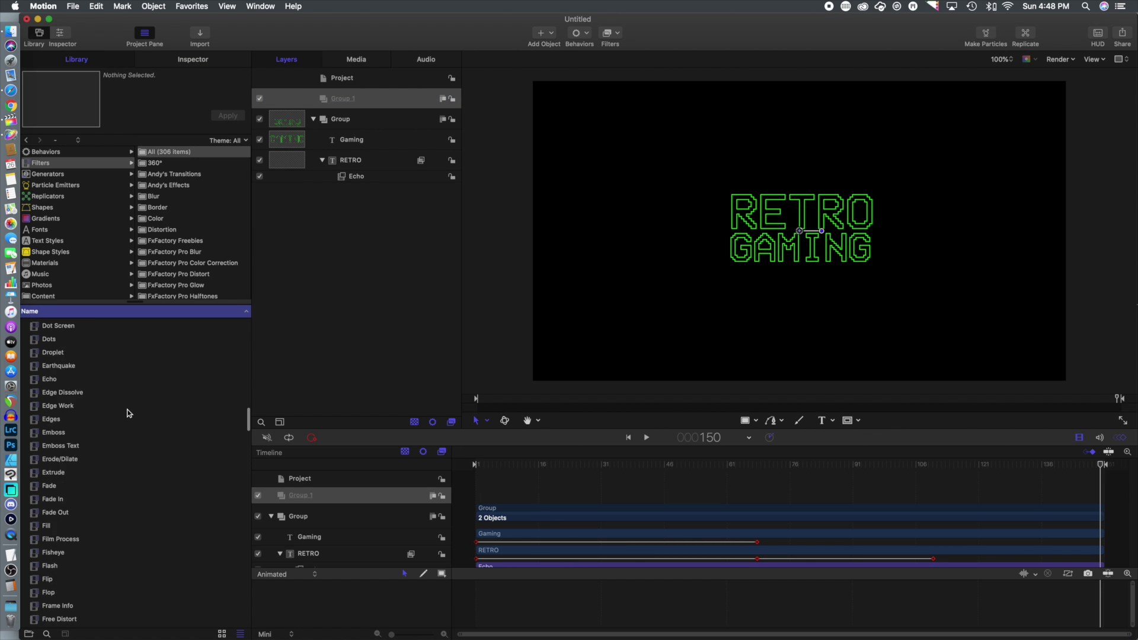
pyautogui.click(59, 174)
pyautogui.scroll(10, 70, 474)
pyautogui.moveTo(44, 432); pyautogui.dragTo(361, 100)
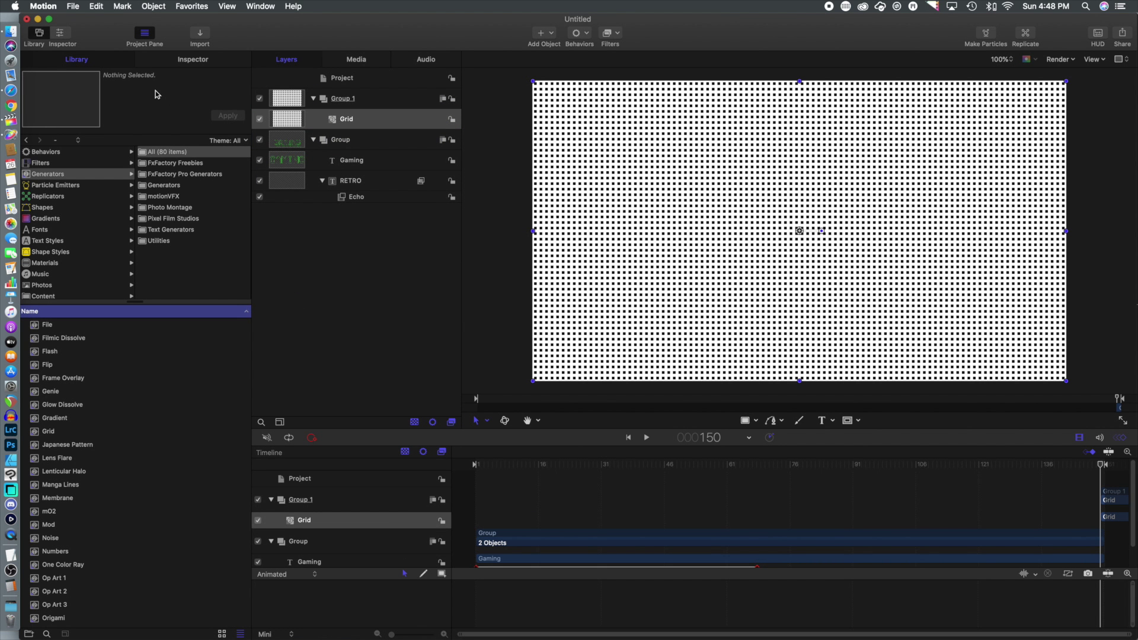
# Move the text group above the grid's group and set the grid's Line Color to bright green.
pyautogui.click(194, 61)
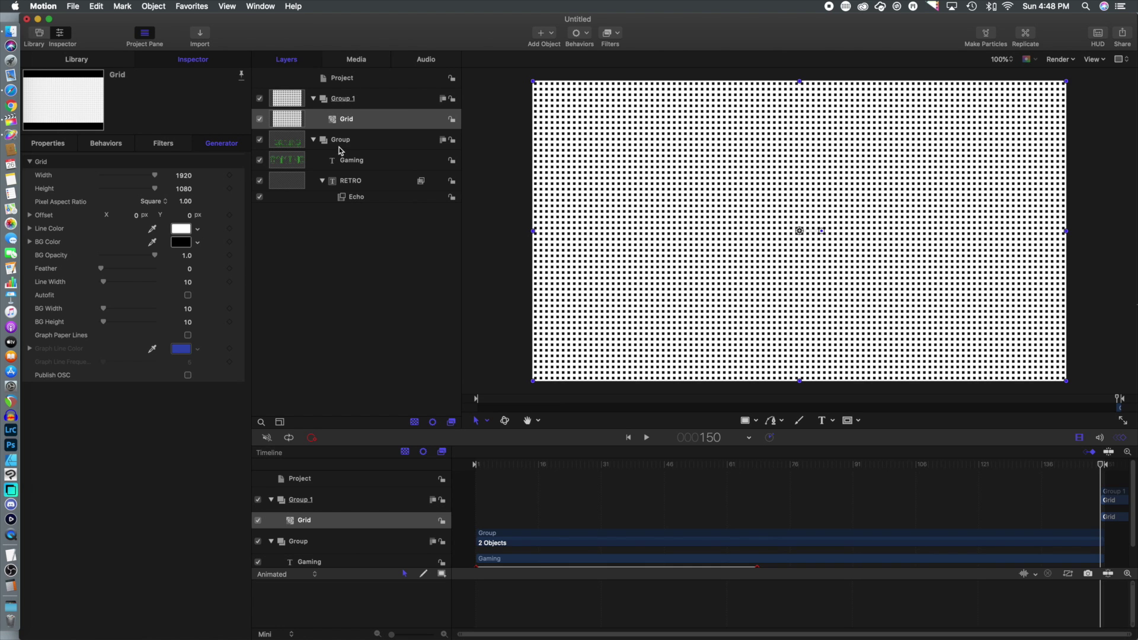
pyautogui.moveTo(340, 145); pyautogui.dragTo(333, 81)
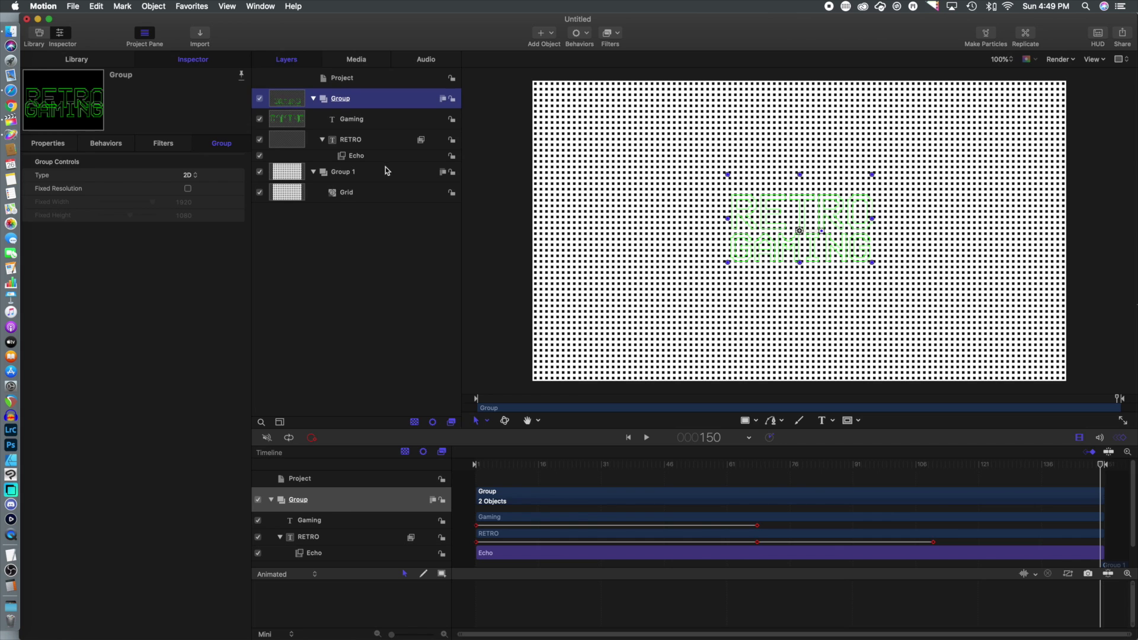
pyautogui.click(346, 194)
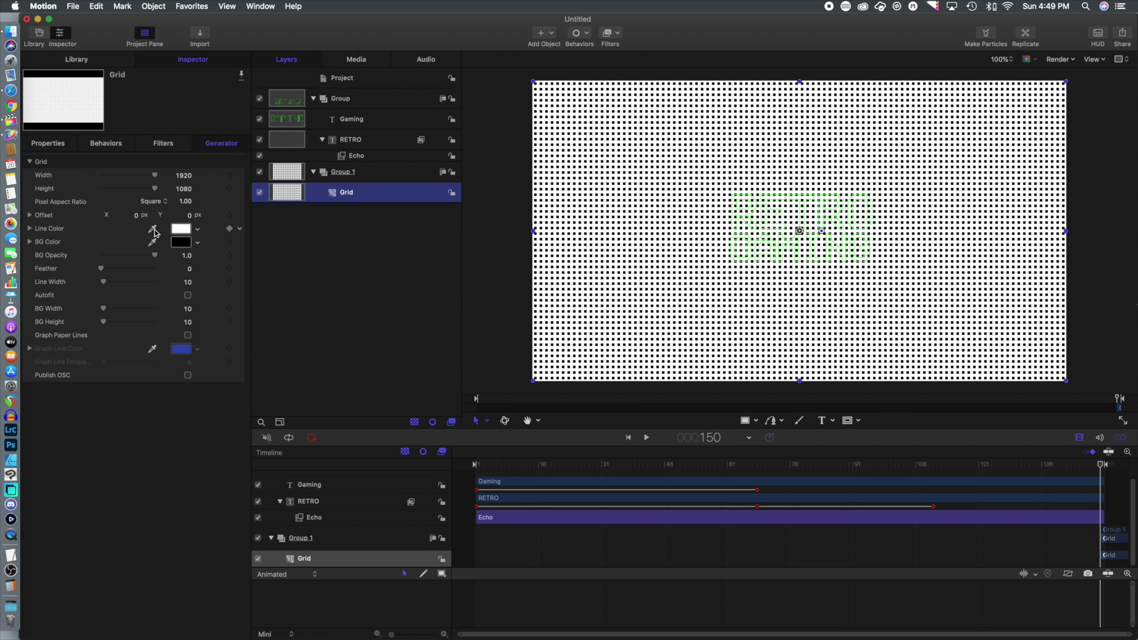
pyautogui.click(199, 230)
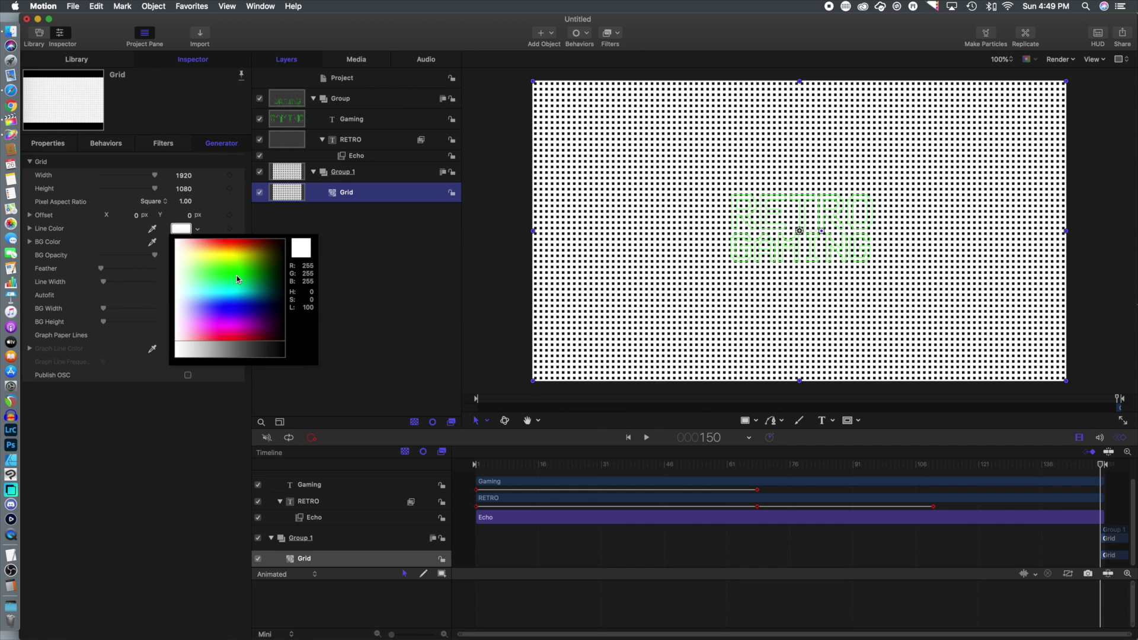
pyautogui.click(219, 274)
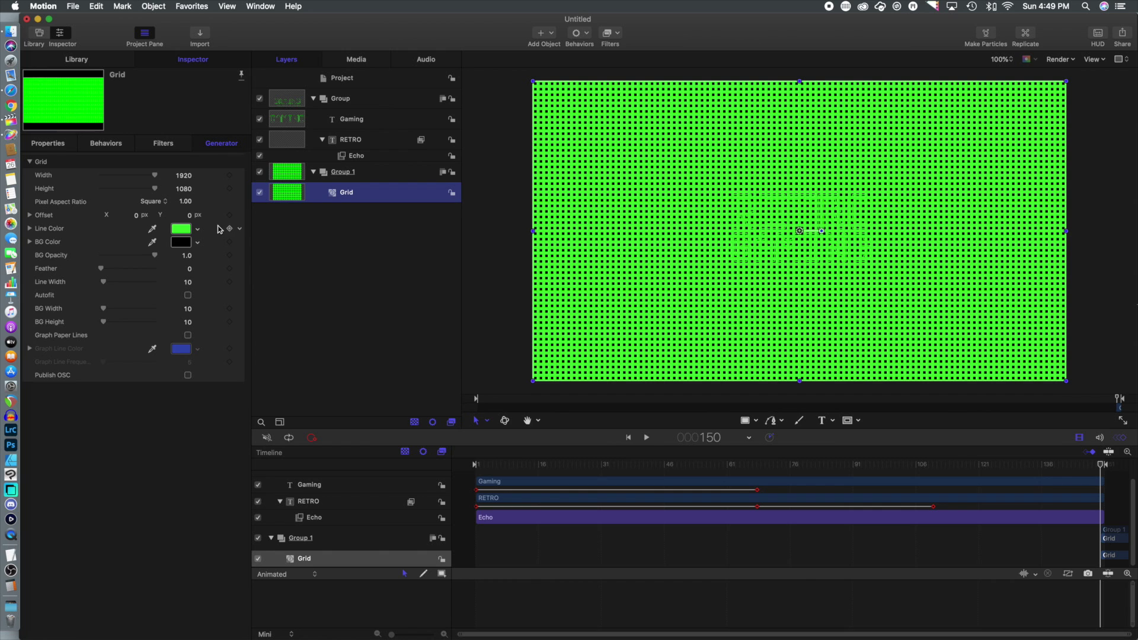
# Set the grid's BG Opacity to 0 and both its BG Width and BG Height to 100.
pyautogui.moveTo(153, 255); pyautogui.dragTo(2, 251)
pyautogui.click(188, 309)
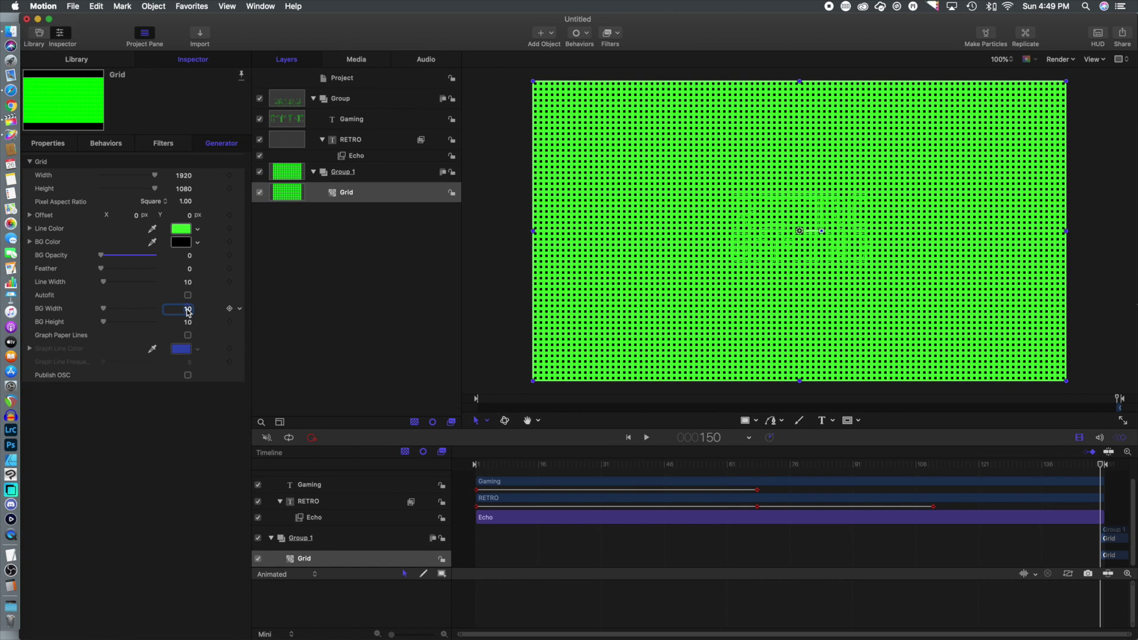
pyautogui.write('1')
pyautogui.press('Return')
pyautogui.press('Tab')
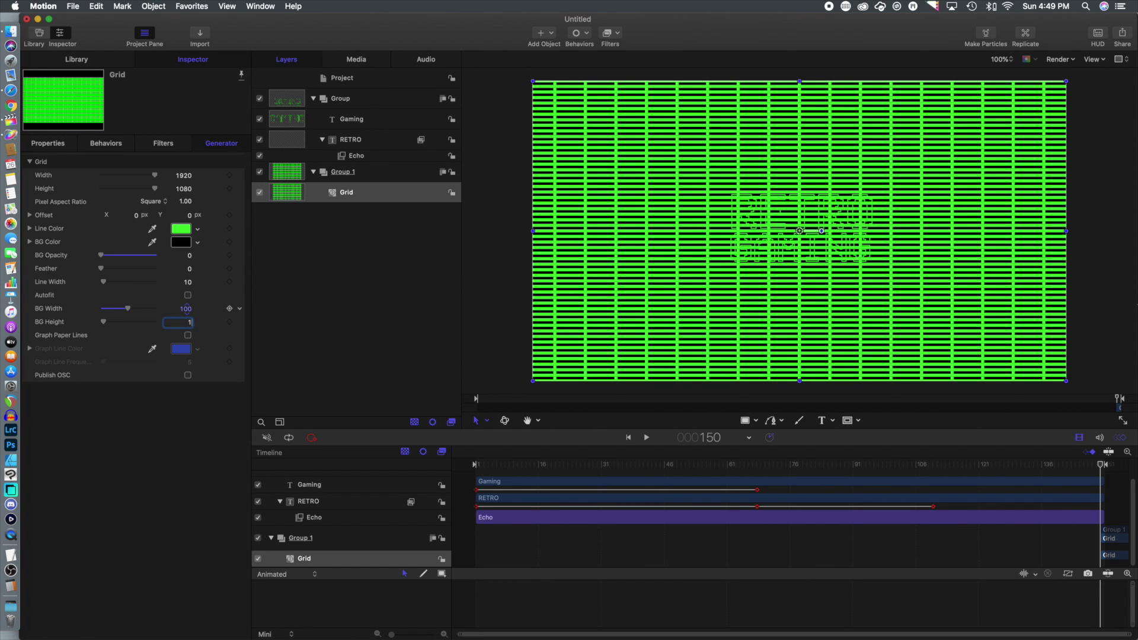
pyautogui.write('100')
pyautogui.press('Return')
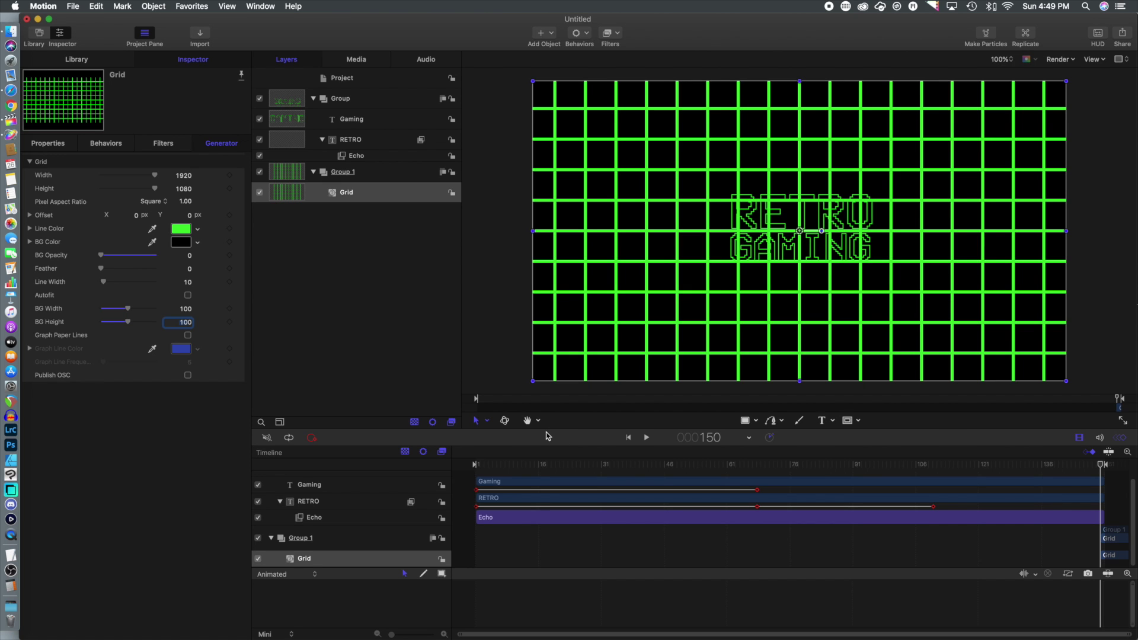
# Move the grid's anchor point straight down to the middle of its bottom edge.
pyautogui.click(486, 421)
pyautogui.click(497, 451)
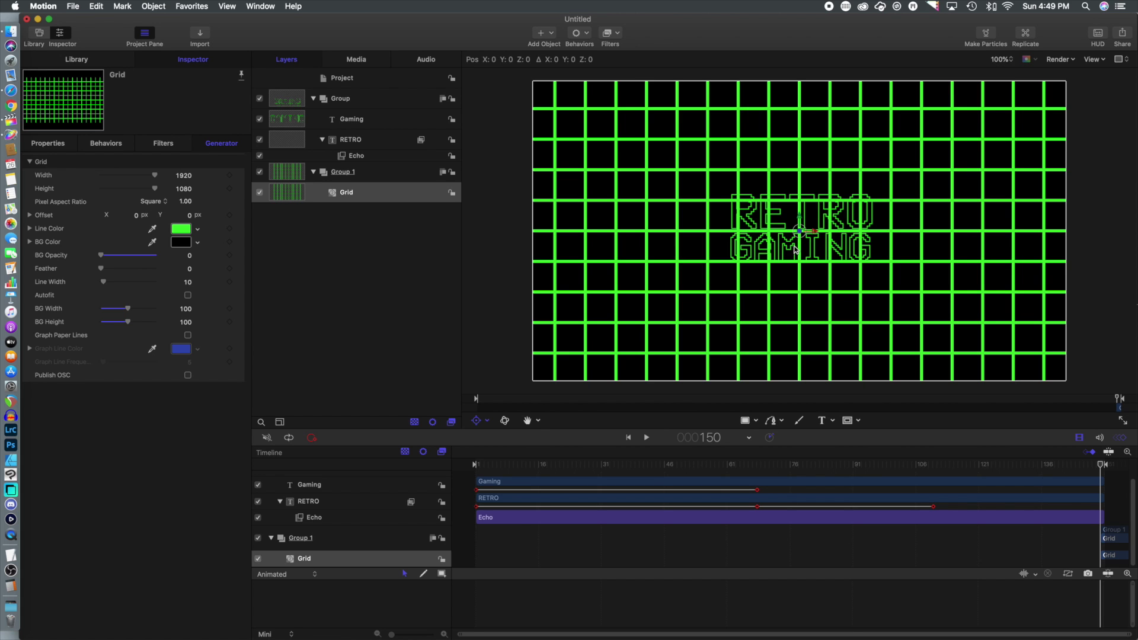
pyautogui.moveTo(799, 231); pyautogui.dragTo(803, 383)
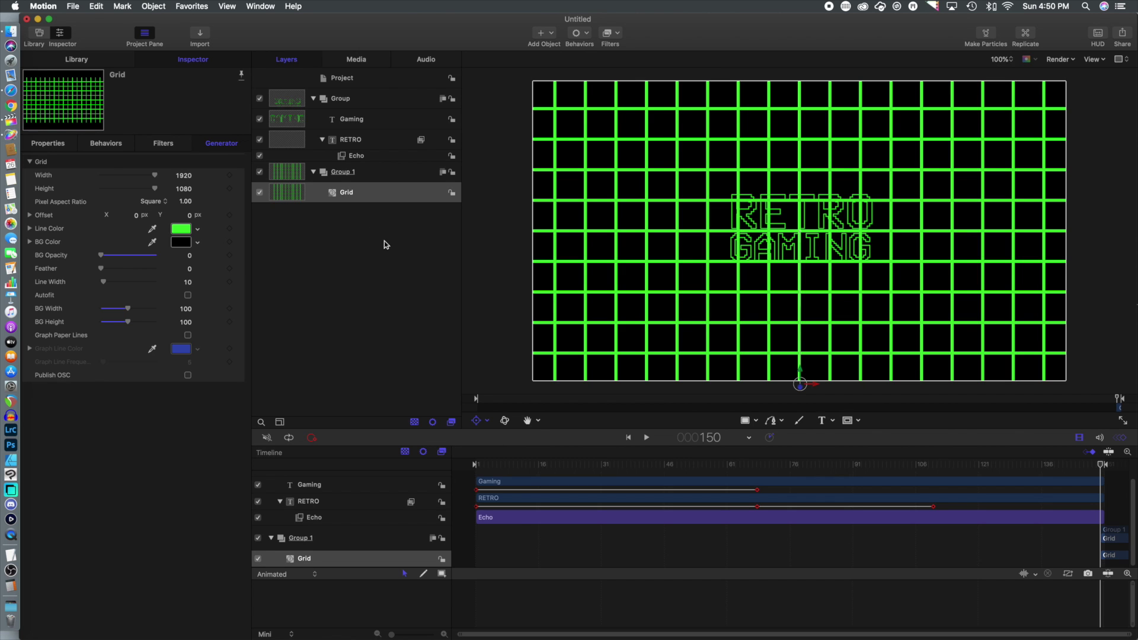
# Tilt the grid backward in 3D about its bottom edge to form a floor beneath the text.
pyautogui.click(489, 421)
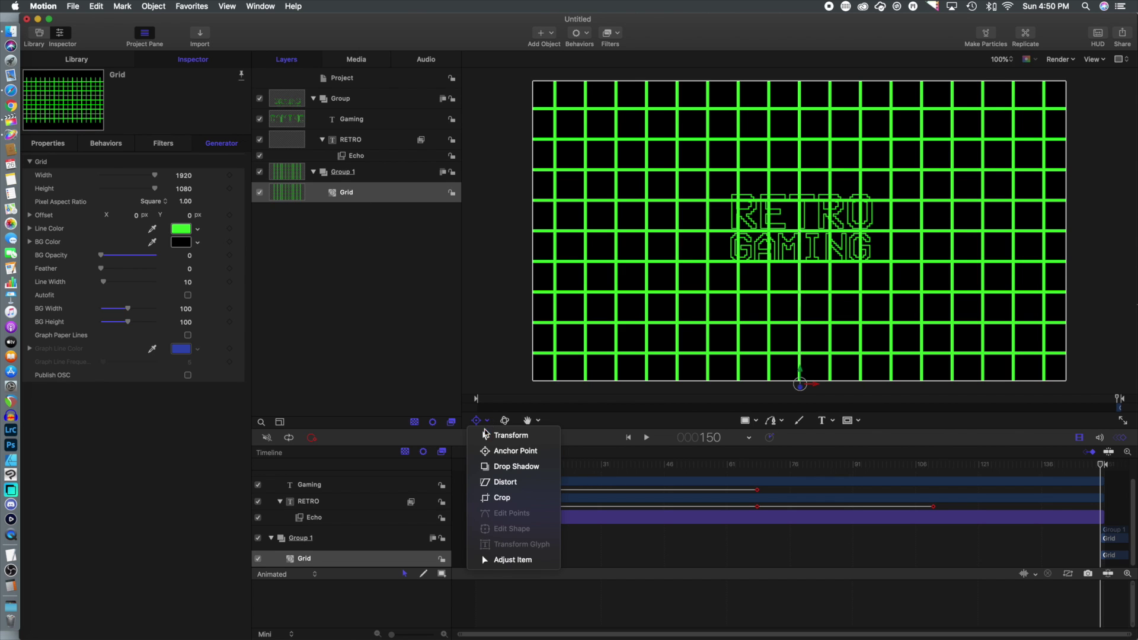
pyautogui.click(516, 433)
pyautogui.click(506, 421)
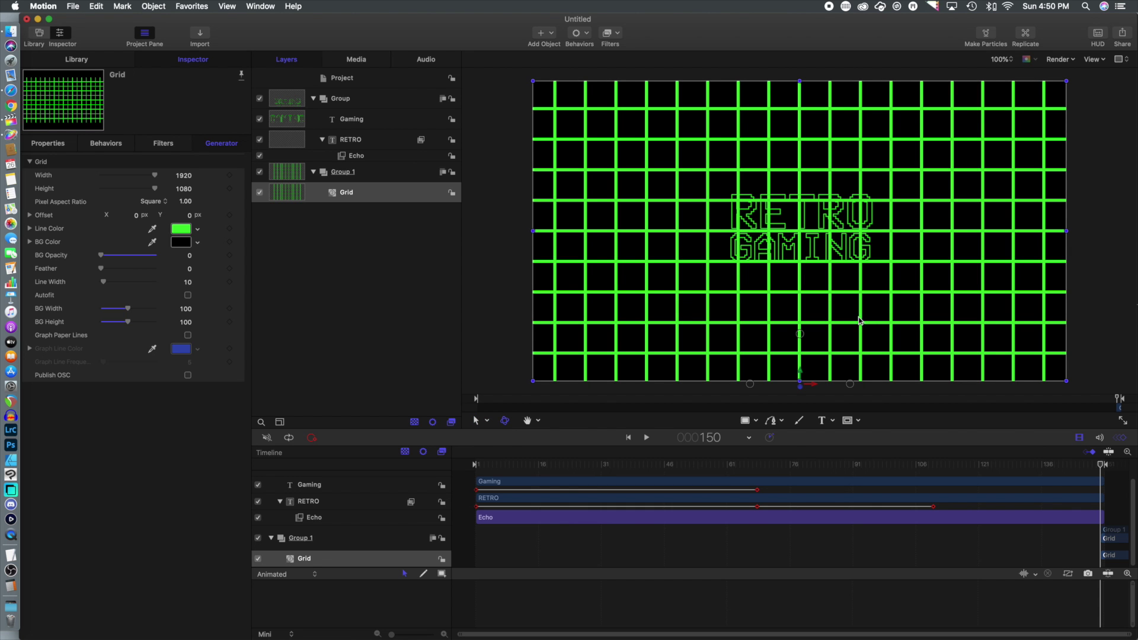
pyautogui.moveTo(799, 365); pyautogui.dragTo(797, 376)
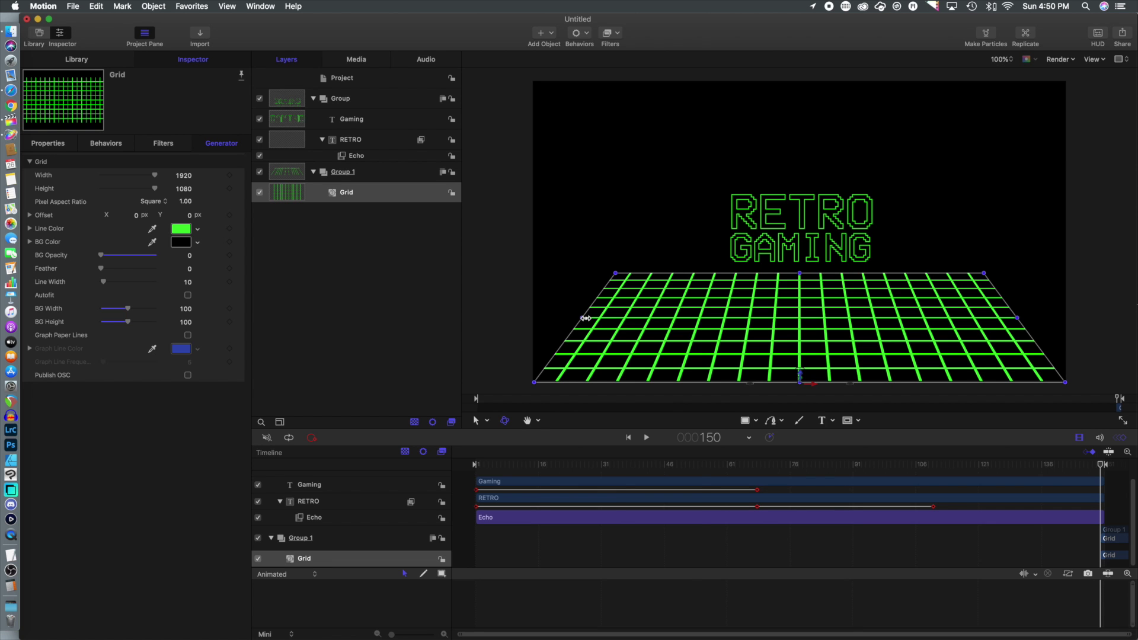
# Try to widen the tilted grid from its side edge, and undo the stretch.
pyautogui.rightClick(585, 318)
pyautogui.press('Escape')
pyautogui.moveTo(584, 319); pyautogui.dragTo(451, 320)
pyautogui.press('super+z')
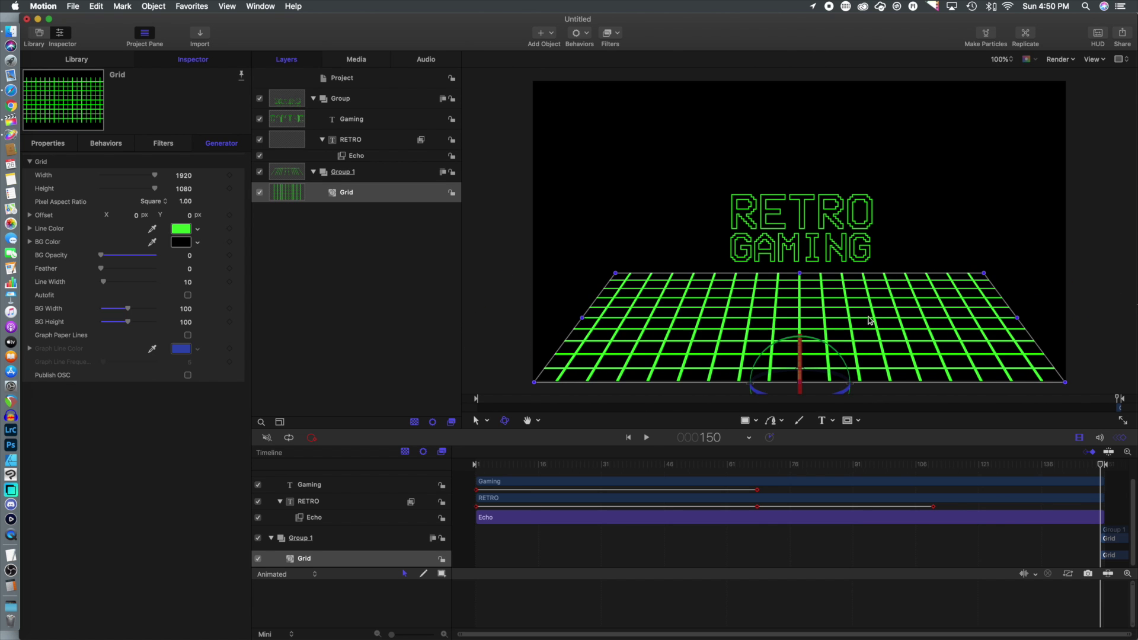
# Stretch the grid deeper and wider past the frame's sides, and tilt it further back so its far edge lies just below GAMING.
pyautogui.moveTo(800, 273); pyautogui.dragTo(800, 161)
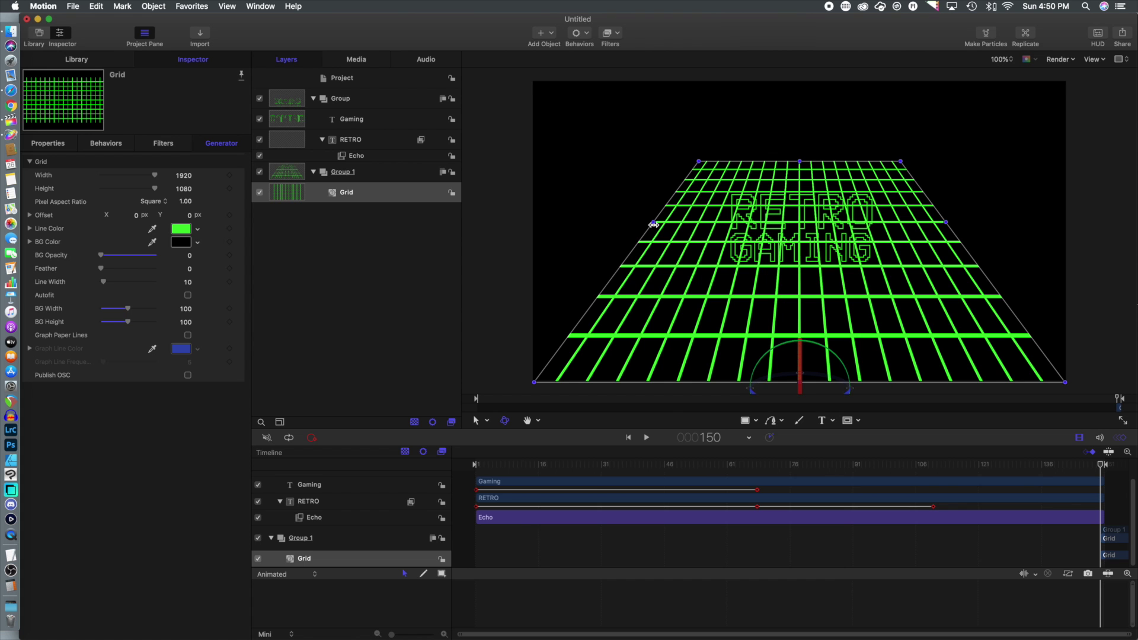
pyautogui.moveTo(654, 223); pyautogui.dragTo(335, 239)
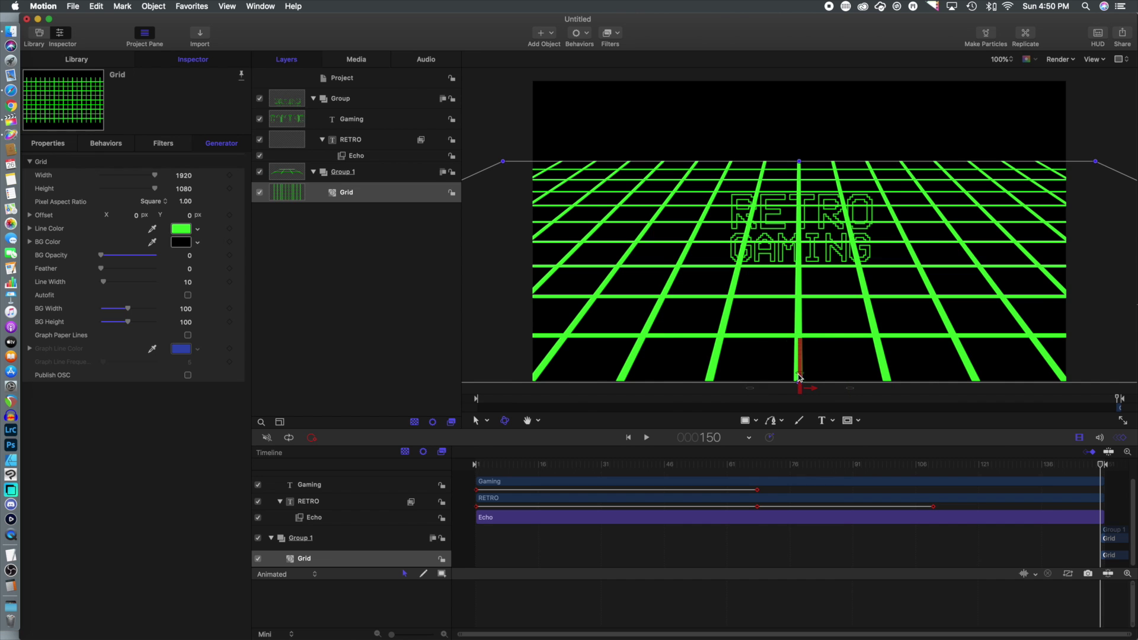
pyautogui.moveTo(799, 378); pyautogui.dragTo(799, 373)
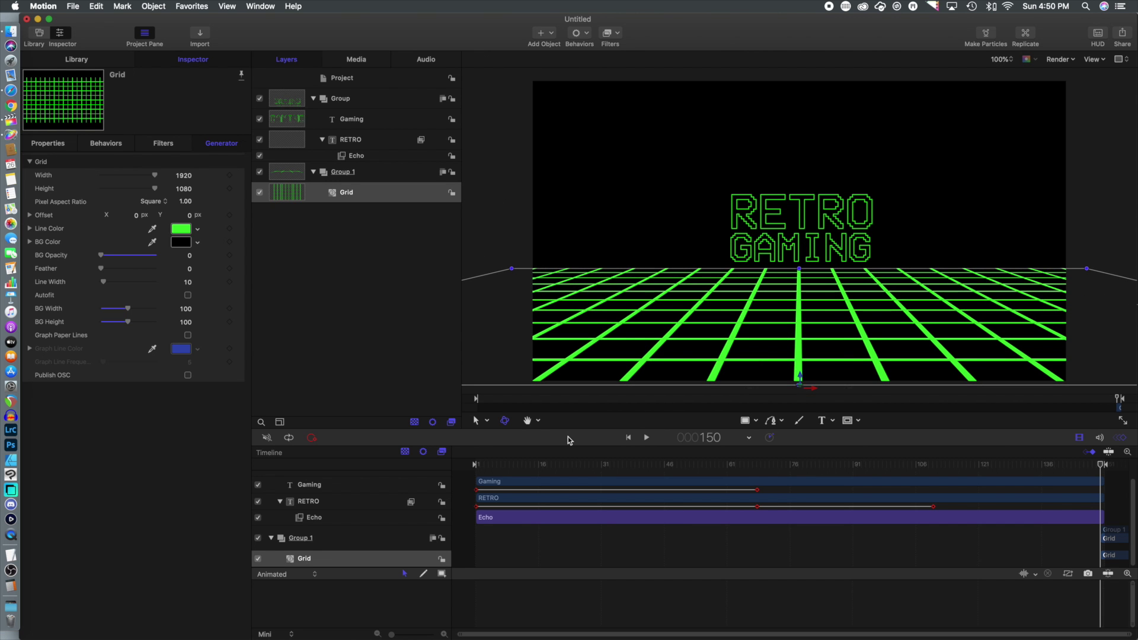
# Extend the grid and its group back to frame 1 to span the whole timeline, and play back the project.
pyautogui.moveTo(1010, 465); pyautogui.dragTo(828, 464)
pyautogui.moveTo(525, 465); pyautogui.dragTo(383, 465)
pyautogui.press('space')
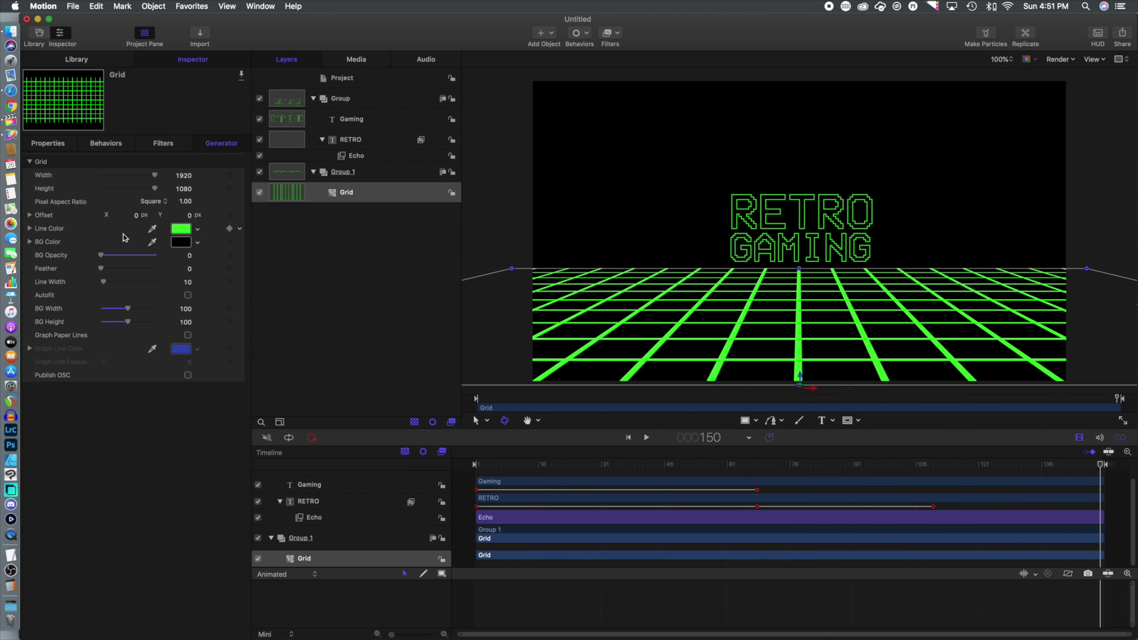
# Add a Rate parameter behavior to the grid's Y offset with a rate of -0.1 px, and play back from frame 1.
pyautogui.click(29, 215)
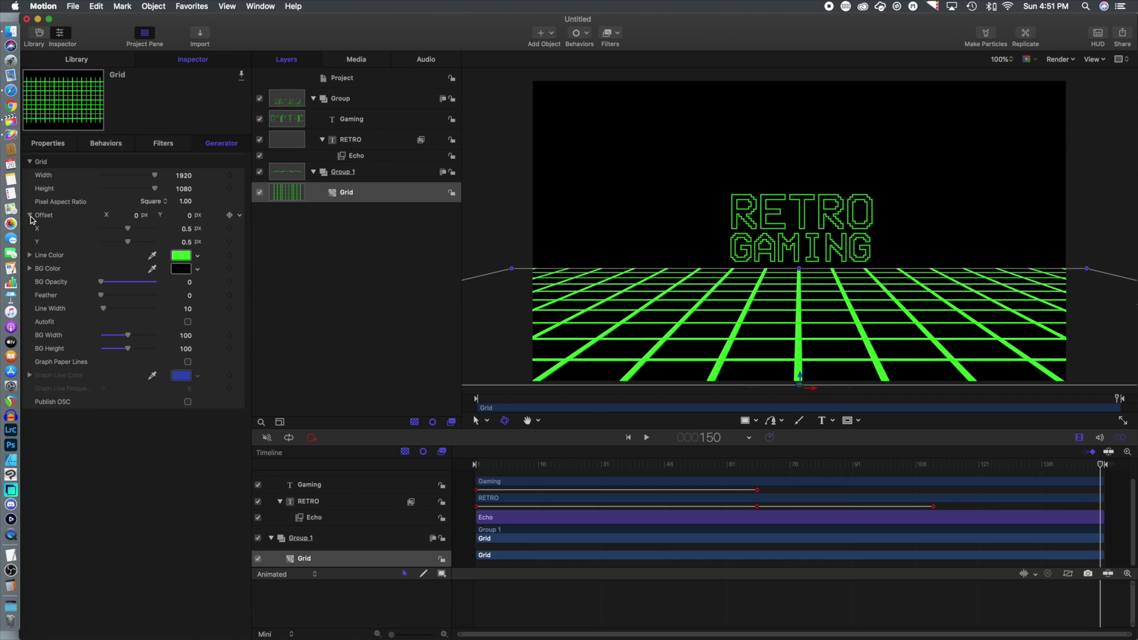
pyautogui.click(240, 244)
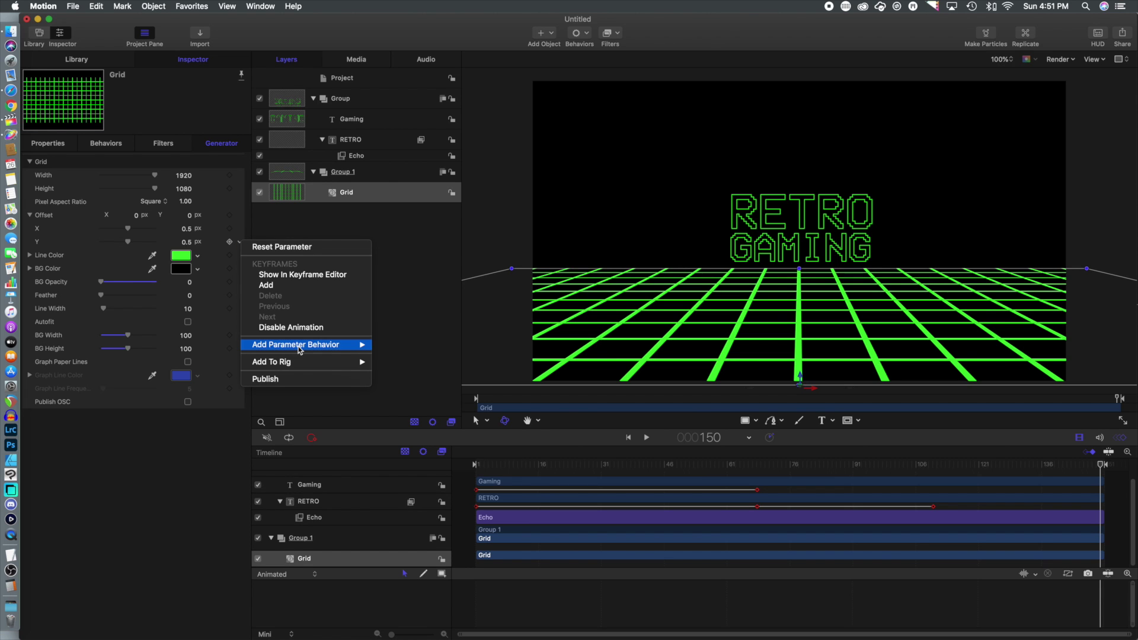
pyautogui.moveTo(296, 345)
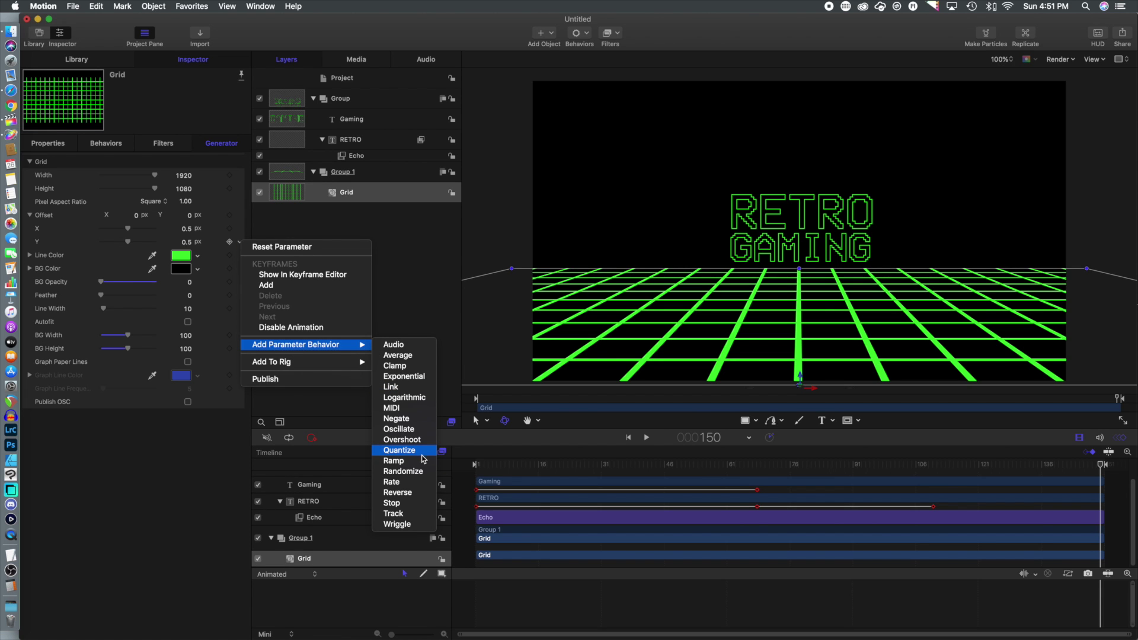
pyautogui.click(392, 482)
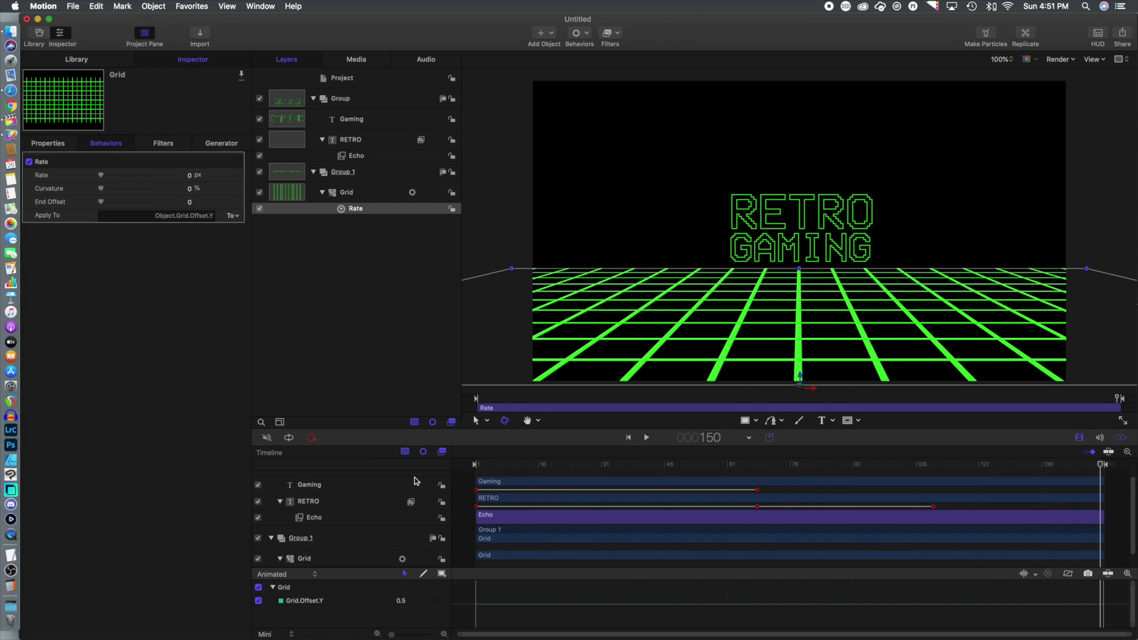
pyautogui.click(187, 176)
pyautogui.press('Return')
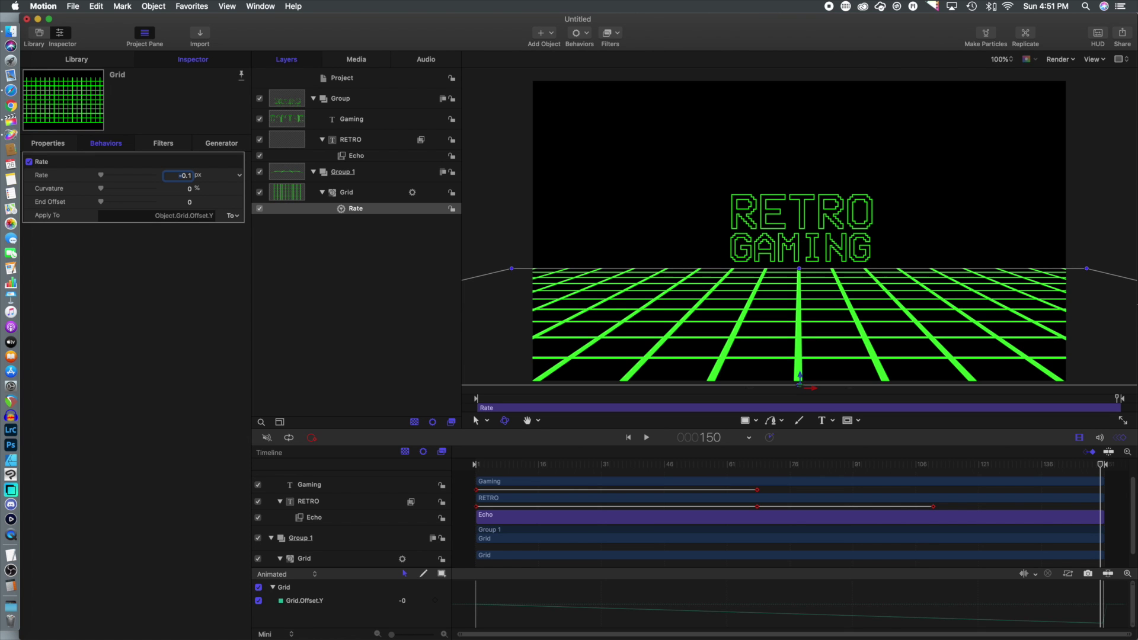
pyautogui.moveTo(493, 465); pyautogui.dragTo(457, 465)
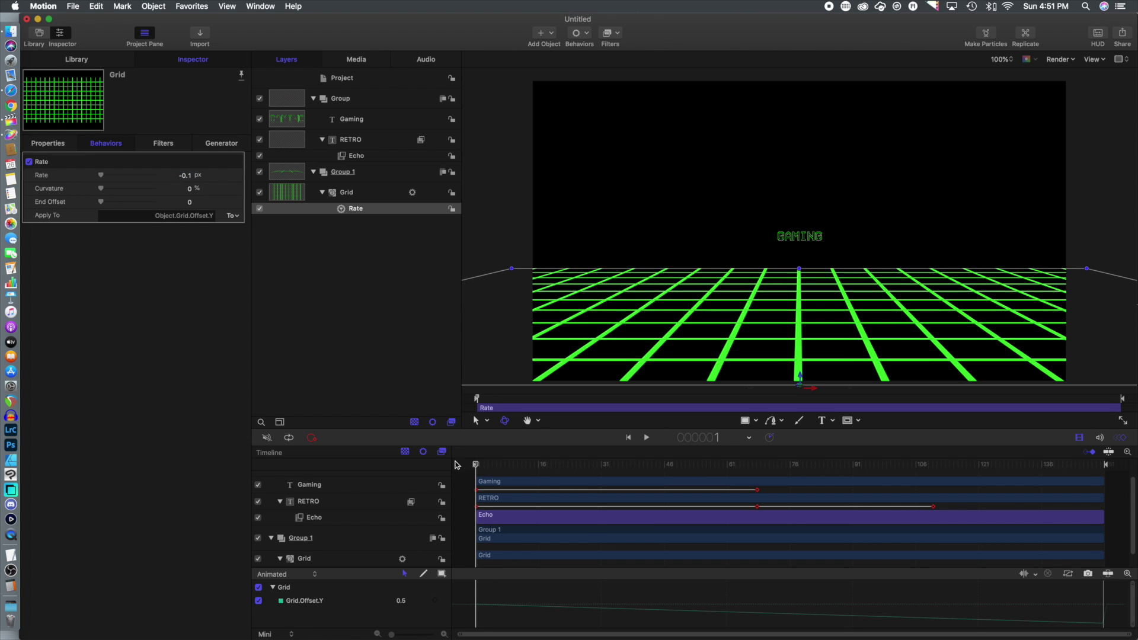
pyautogui.press('space')
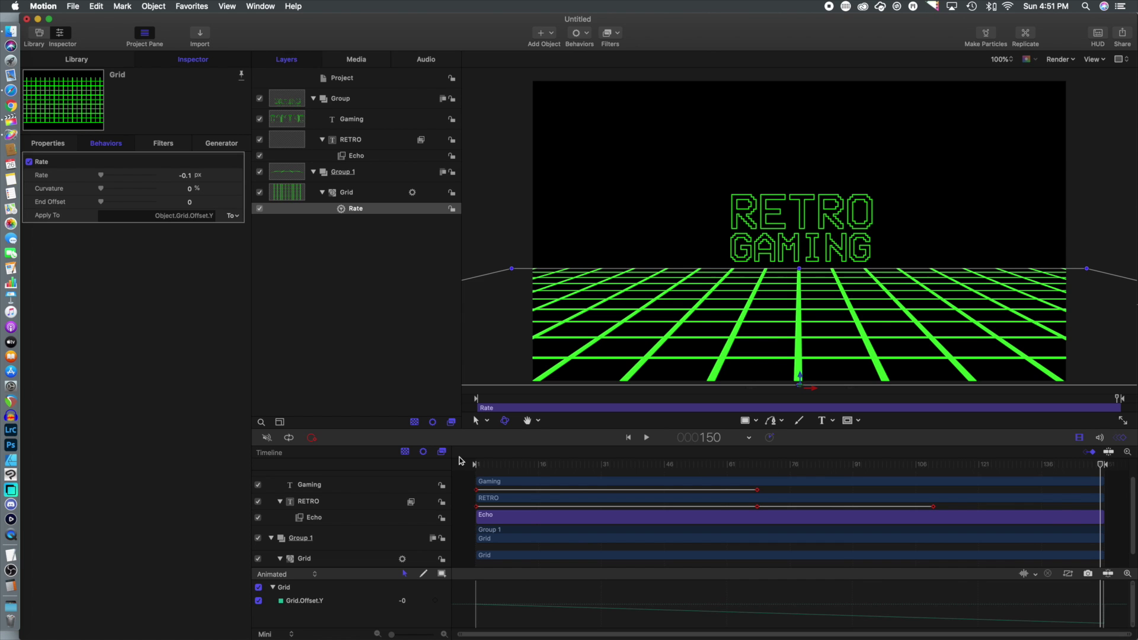
# Add a Fade In/Fade Out basic motion behavior to the RETRO text and play back the project.
pyautogui.click(769, 217)
pyautogui.press('super+shift+a')
pyautogui.click(354, 137)
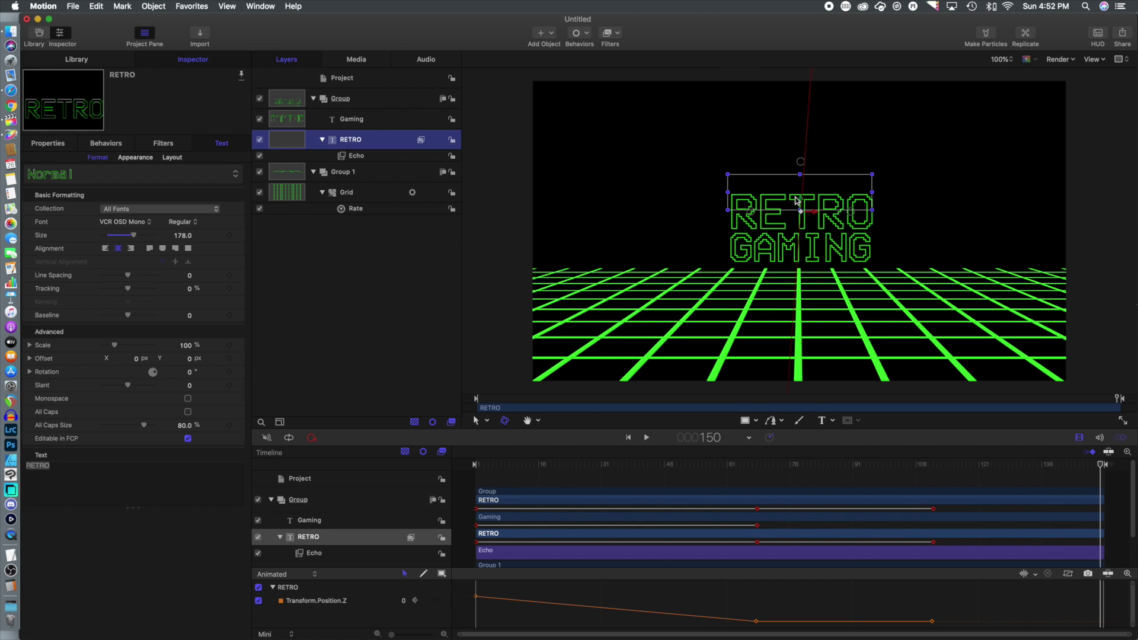
pyautogui.click(585, 34)
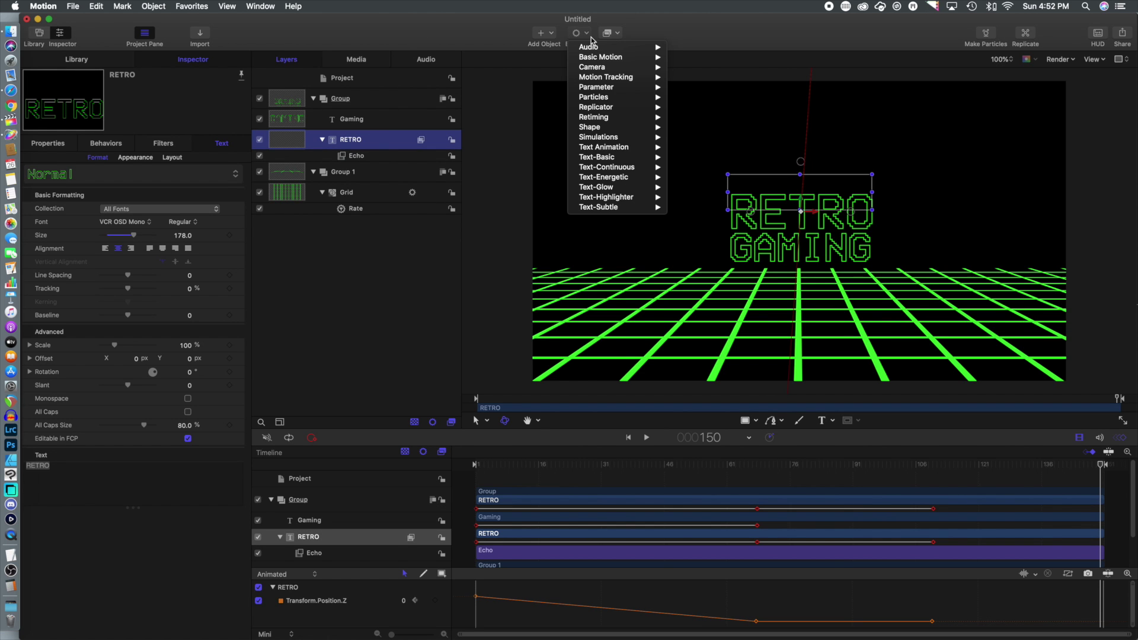
pyautogui.moveTo(594, 60)
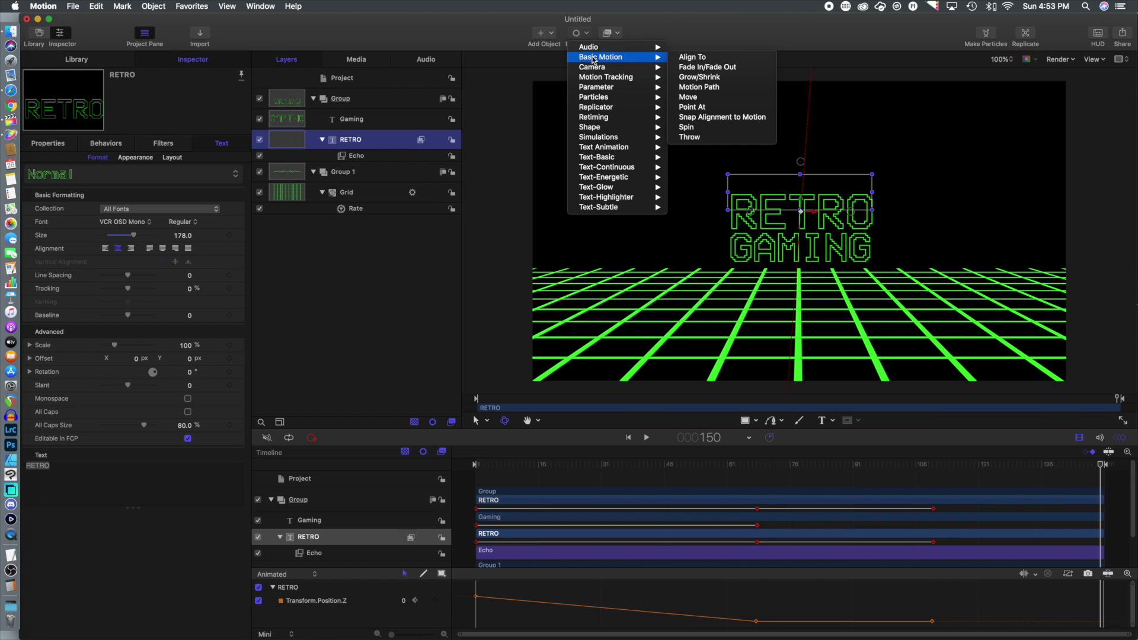
pyautogui.click(730, 68)
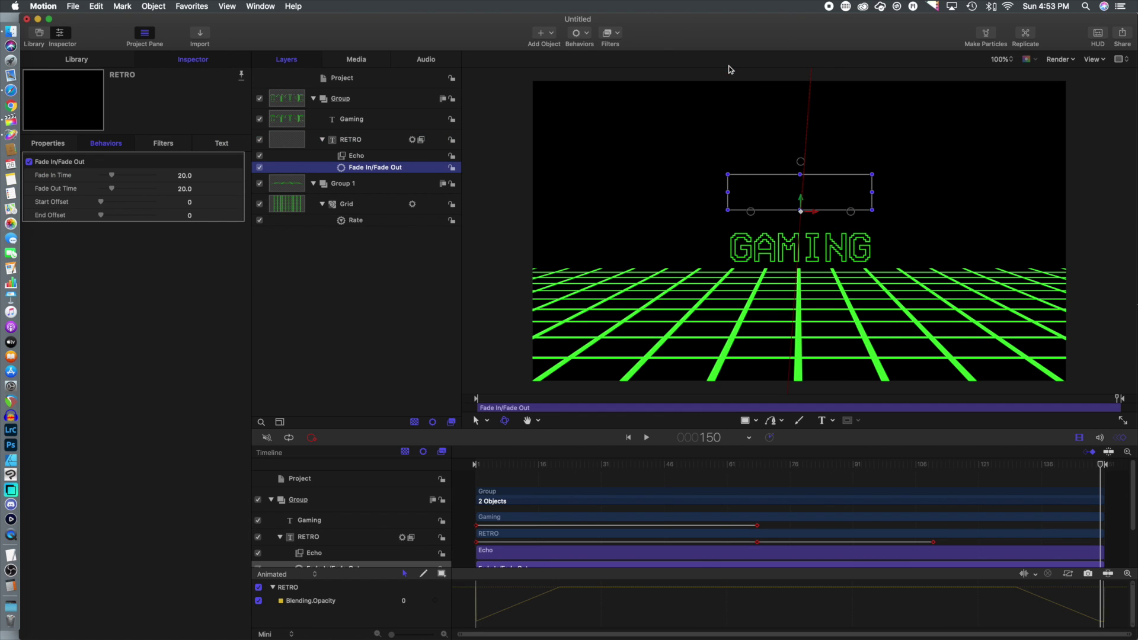
pyautogui.moveTo(484, 467); pyautogui.dragTo(829, 472)
pyautogui.press('space')
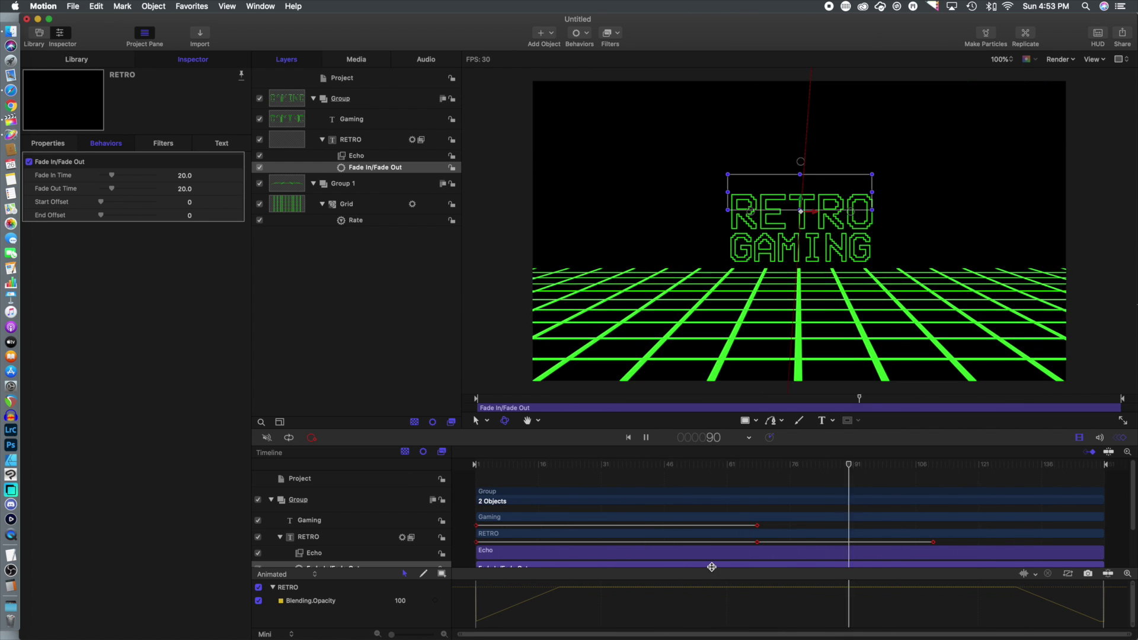
pyautogui.scroll(-3, 716, 520)
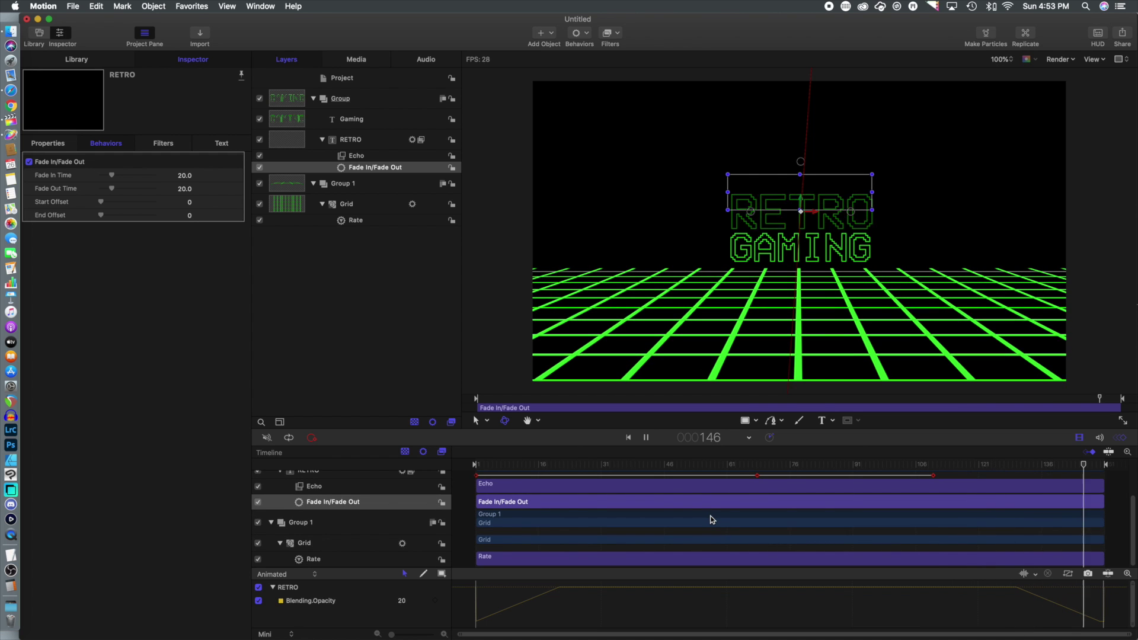
pyautogui.scroll(4, 707, 502)
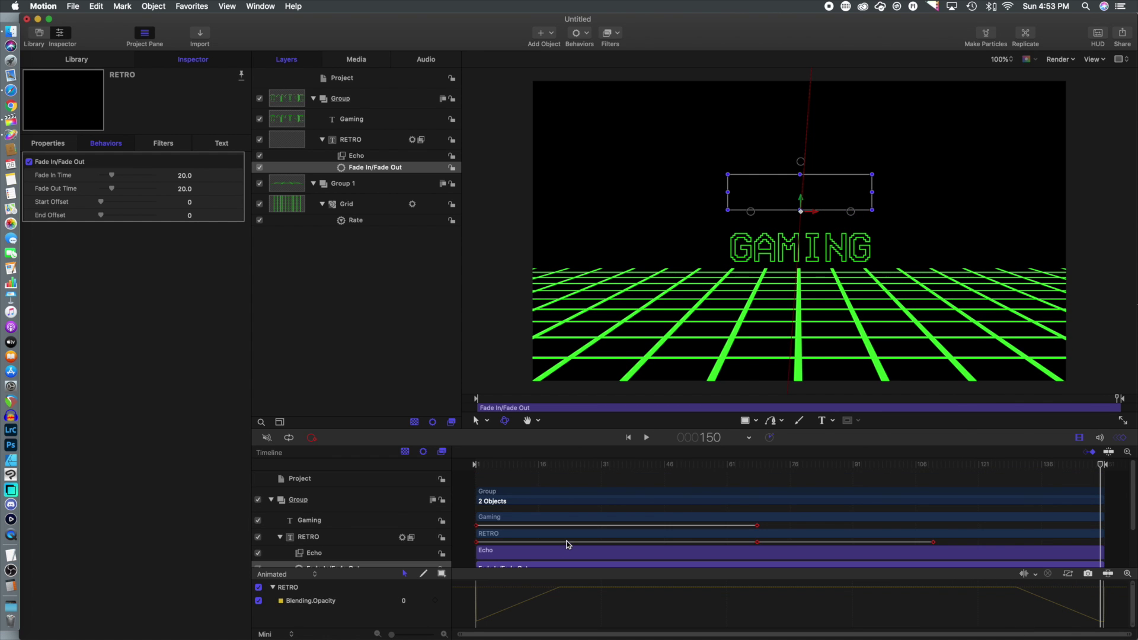
pyautogui.scroll(-3, 567, 544)
# Add a Fade In/Fade Out basic motion behavior to the GAMING text and play back the title animation from the beginning.
pyautogui.click(346, 120)
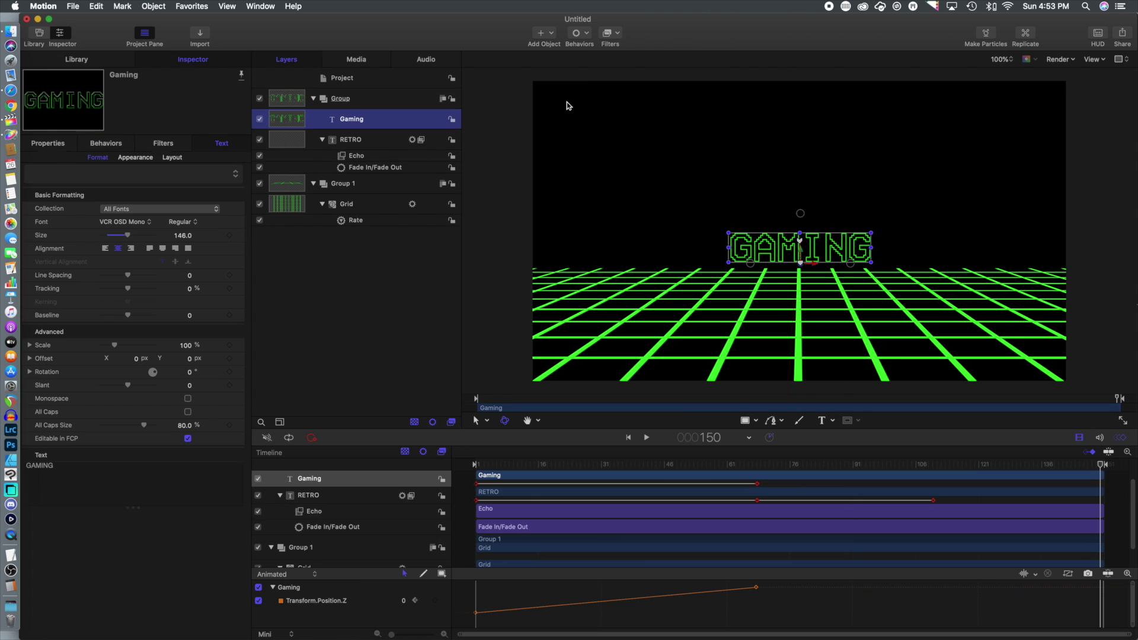
pyautogui.click(586, 35)
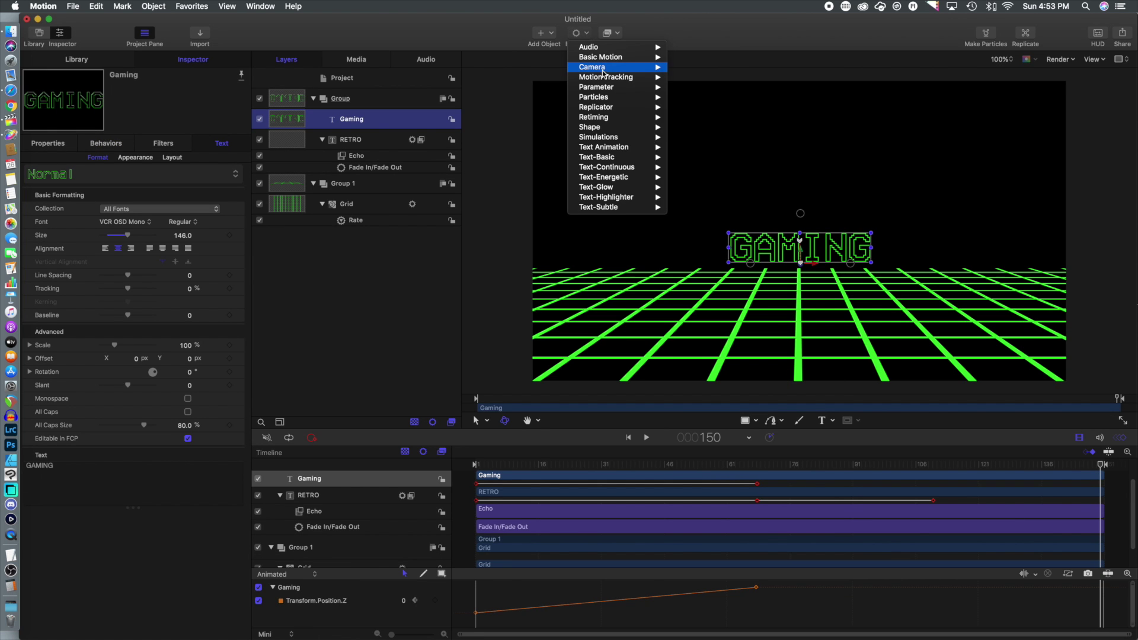
pyautogui.moveTo(603, 79)
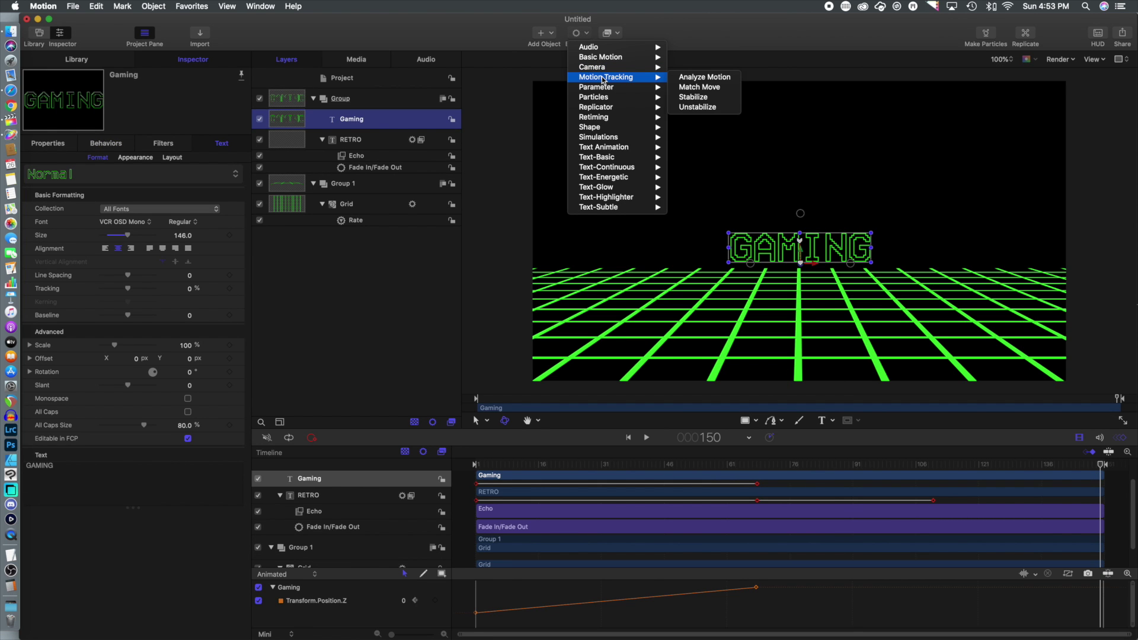
pyautogui.moveTo(606, 58)
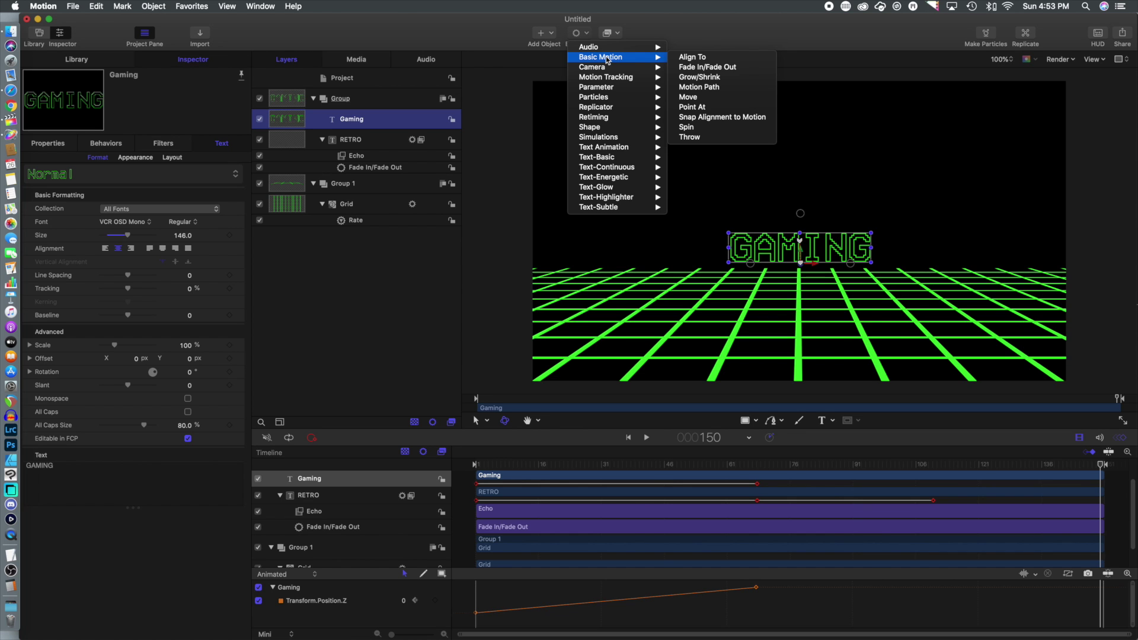
pyautogui.click(707, 67)
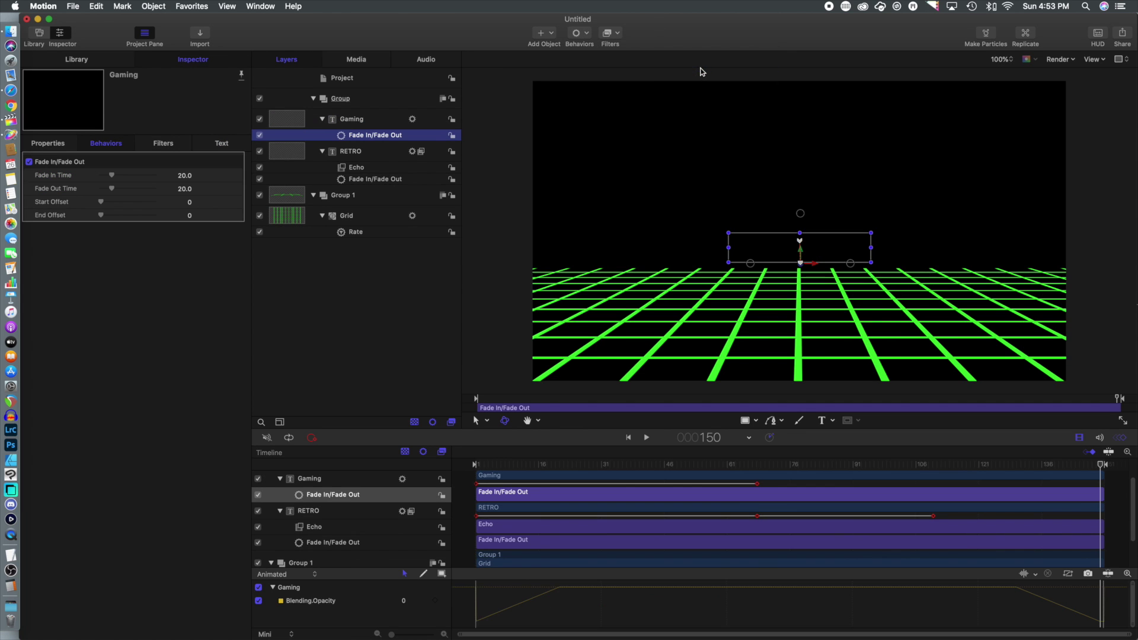
pyautogui.click(476, 466)
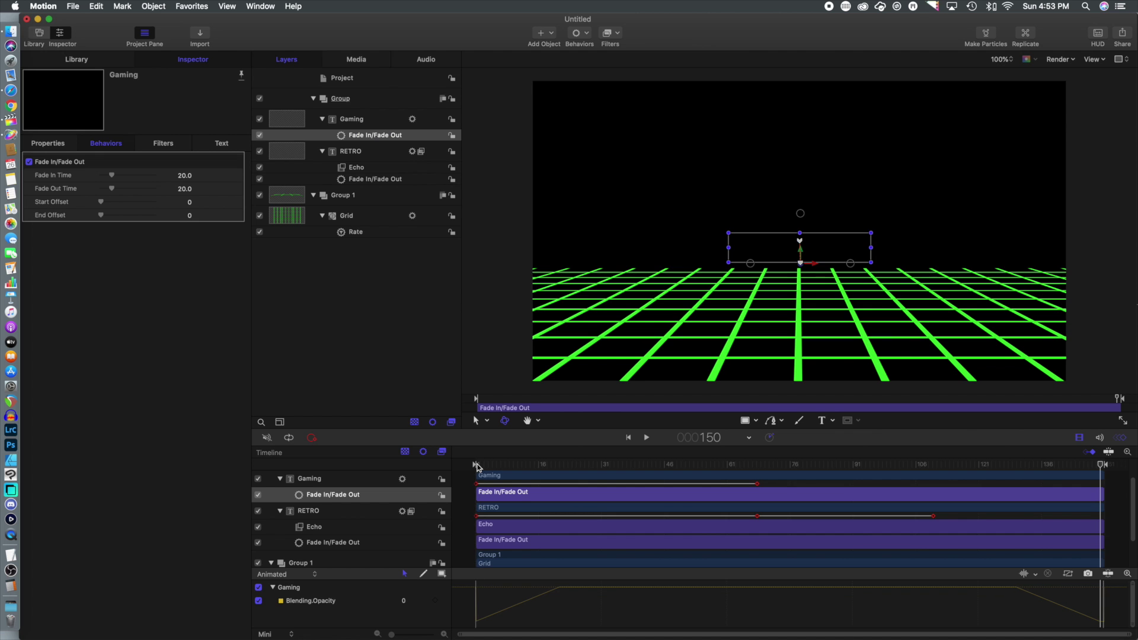
pyautogui.press('space')
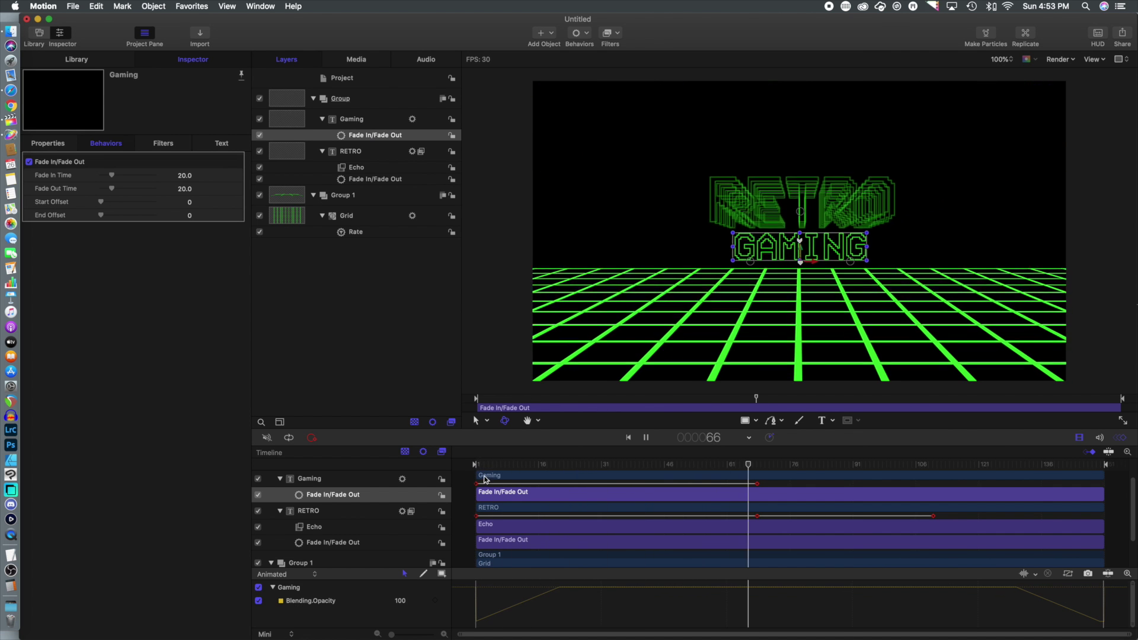
pyautogui.press('space')
pyautogui.click(488, 475)
pyautogui.press('Home')
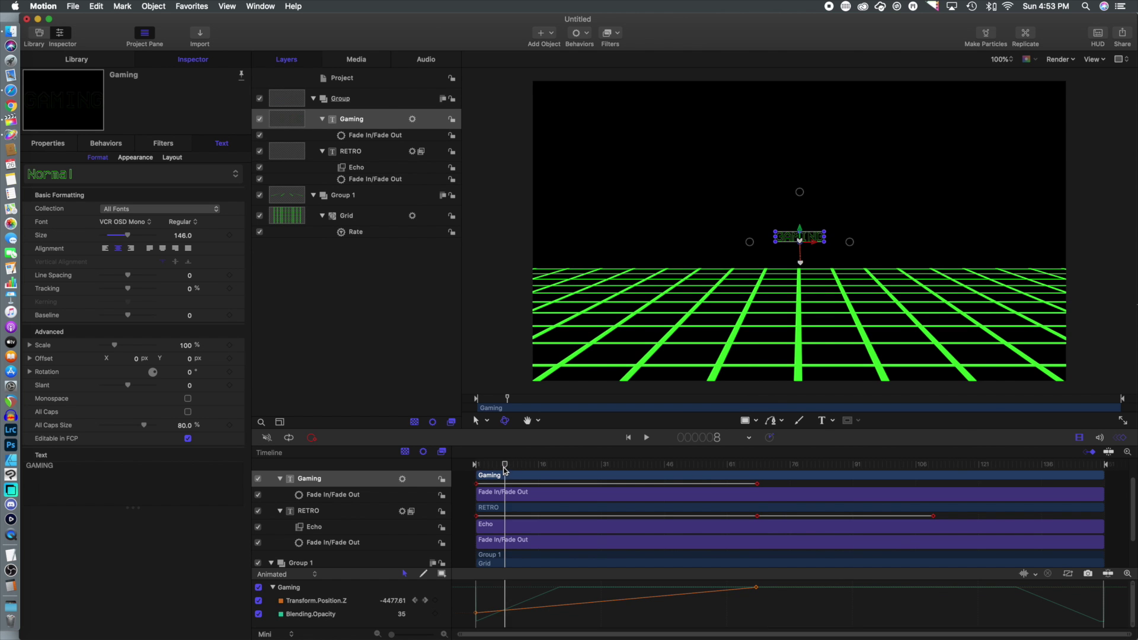
pyautogui.press('space')
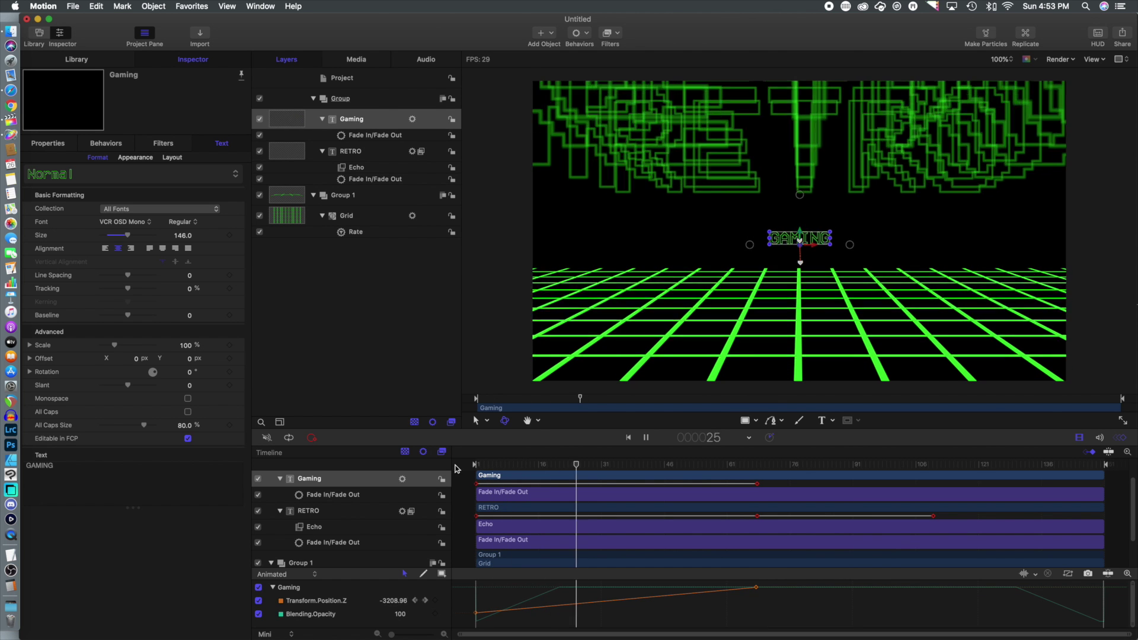
pyautogui.press('space')
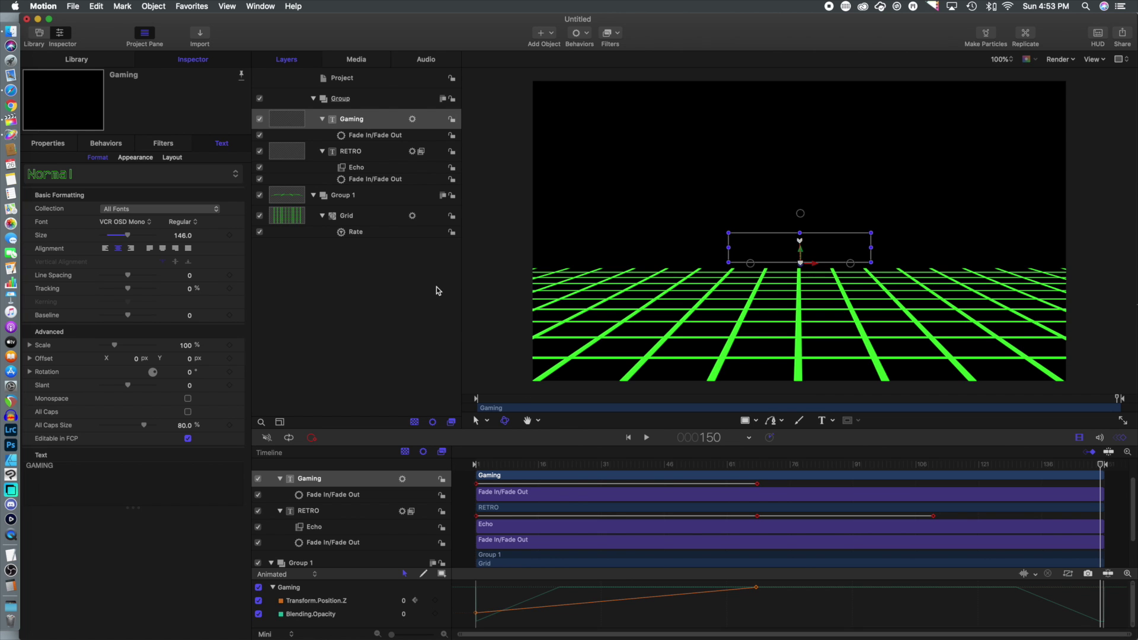
# Add a Fade In/Fade Out basic motion behavior to the grid and play back the whole project from the beginning.
pyautogui.click(362, 233)
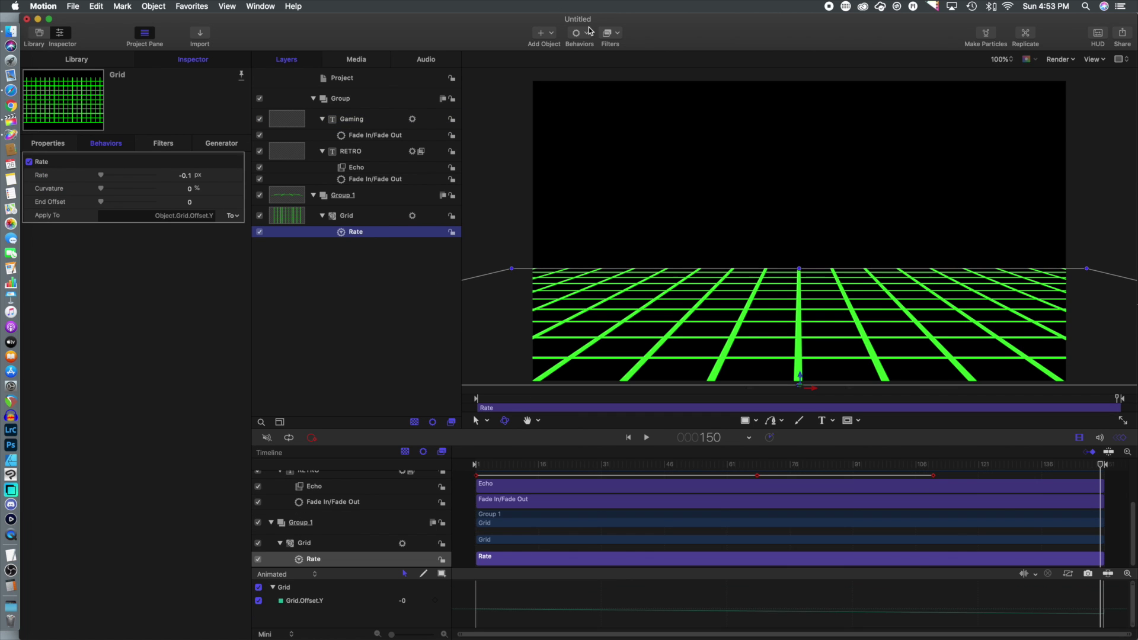
pyautogui.click(588, 32)
pyautogui.moveTo(643, 122)
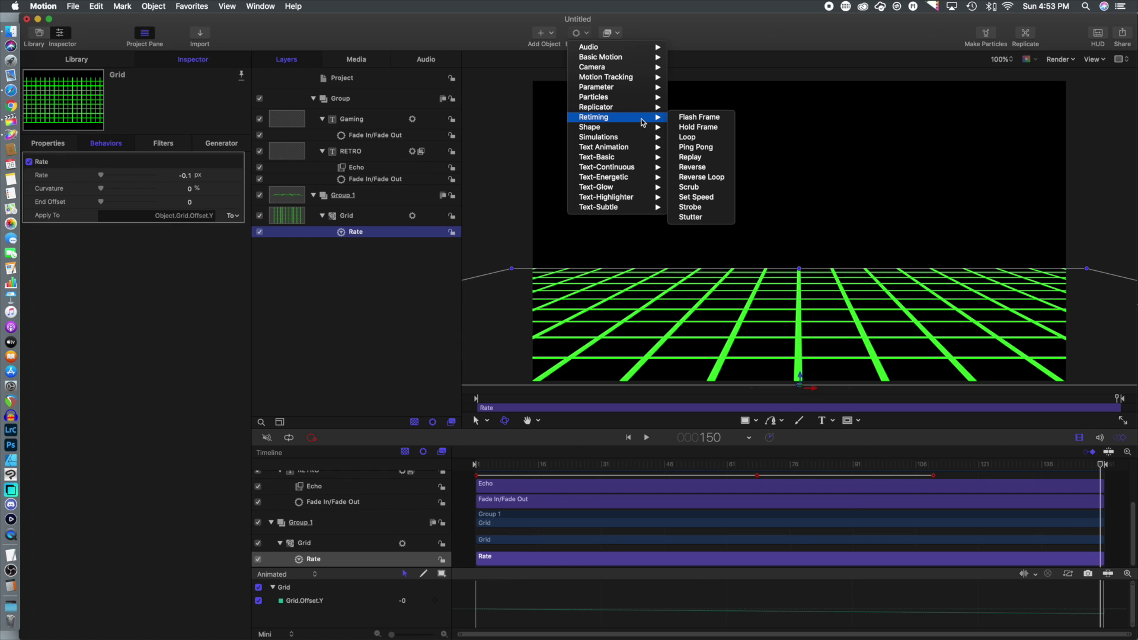
pyautogui.moveTo(625, 95)
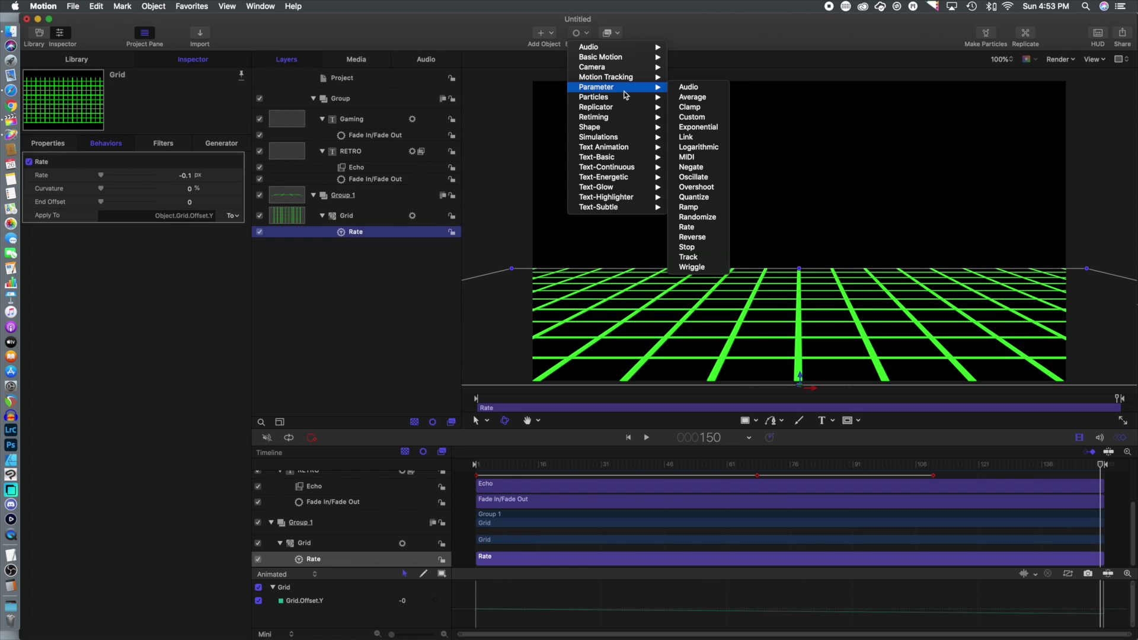
pyautogui.moveTo(628, 58)
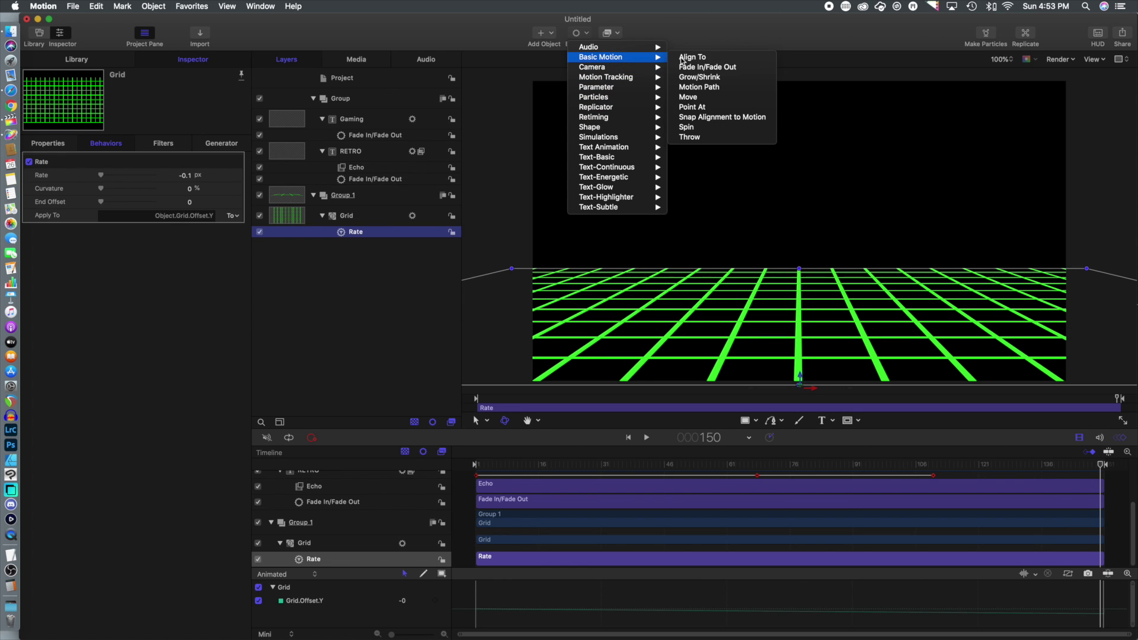
pyautogui.click(708, 67)
pyautogui.moveTo(490, 470); pyautogui.dragTo(443, 465)
pyautogui.press('space')
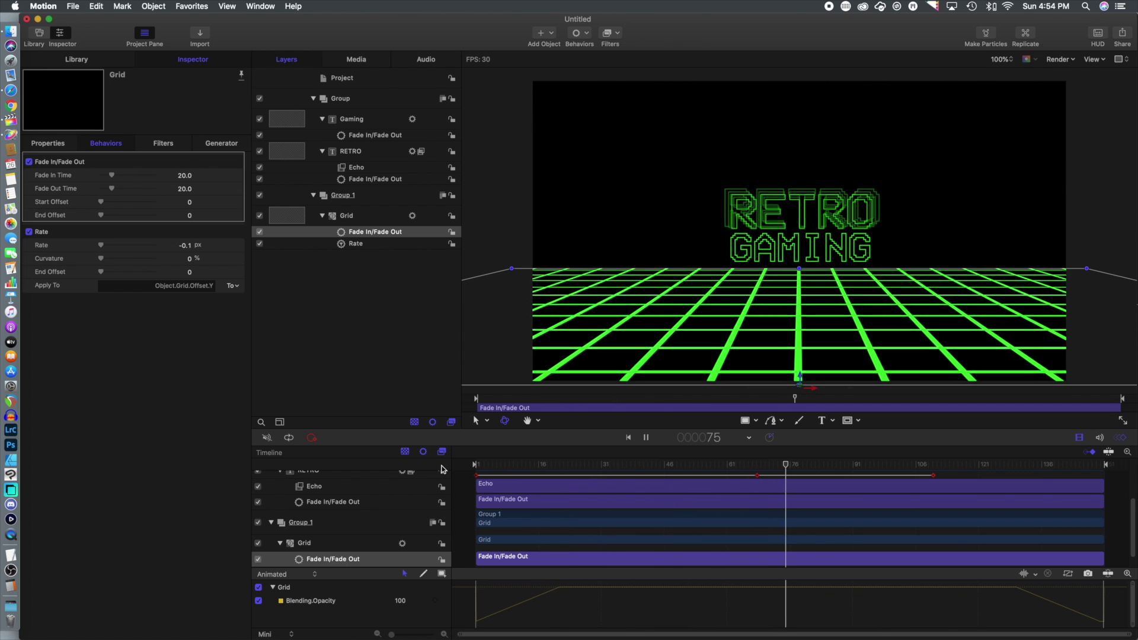
pyautogui.scroll(3, 587, 501)
pyautogui.scroll(-5, 590, 504)
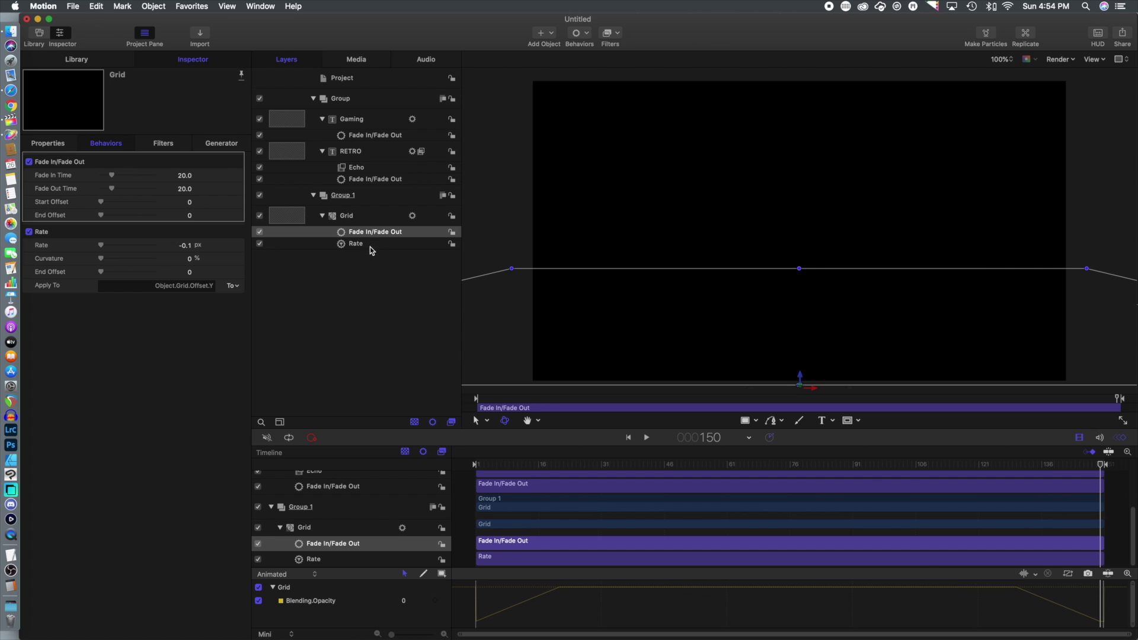
# Select the grid's Blending.Opacity curve in the keyframe editor.
pyautogui.click(315, 602)
pyautogui.scroll(2, 543, 604)
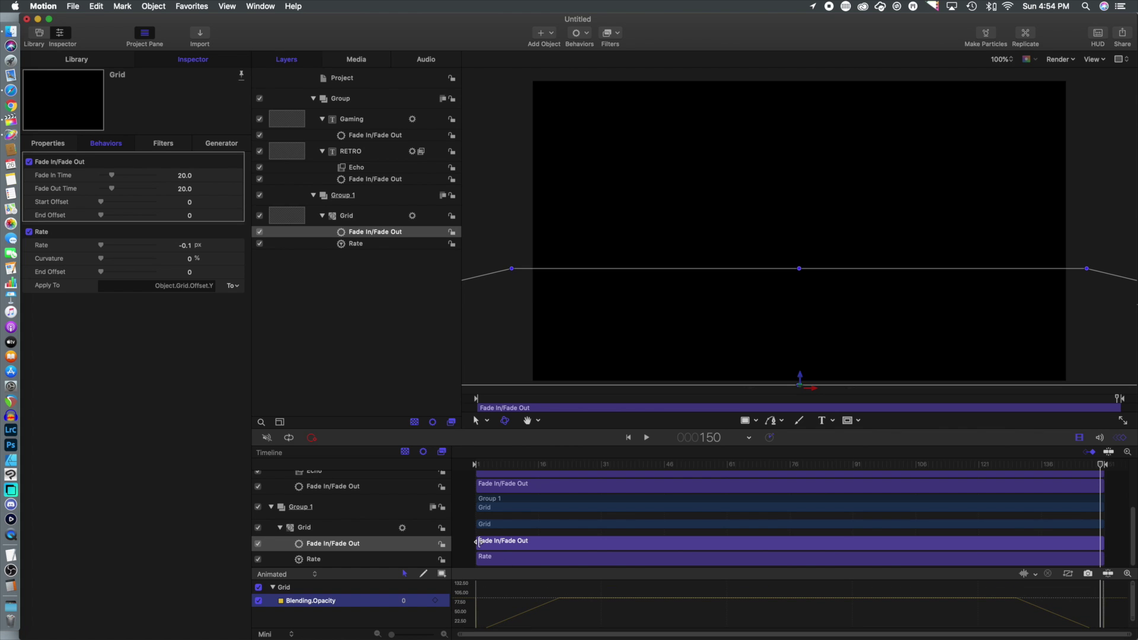